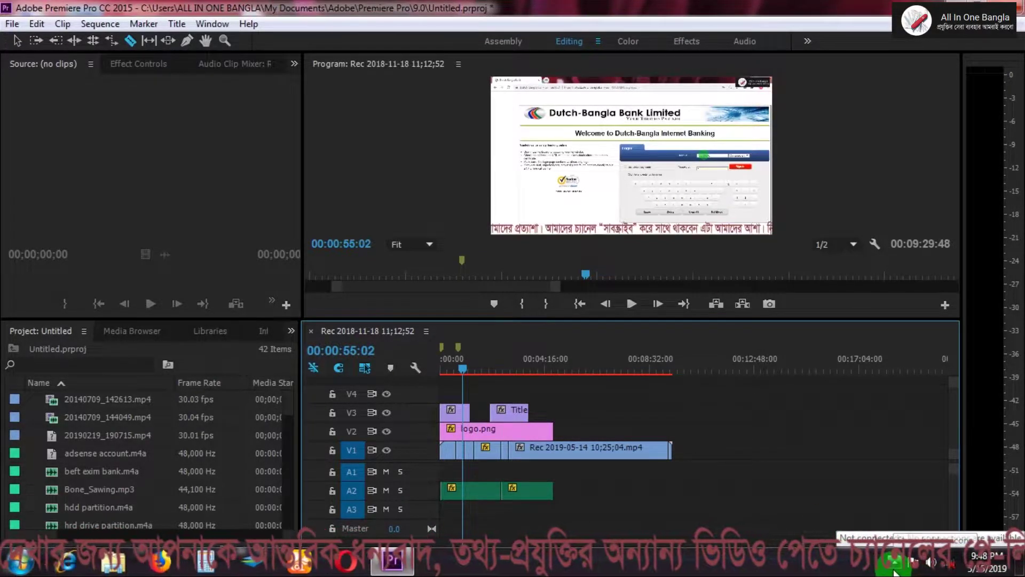
Drag the divider down to enlarge the Program monitor, then switch to the Assembly workspace
click(894, 570)
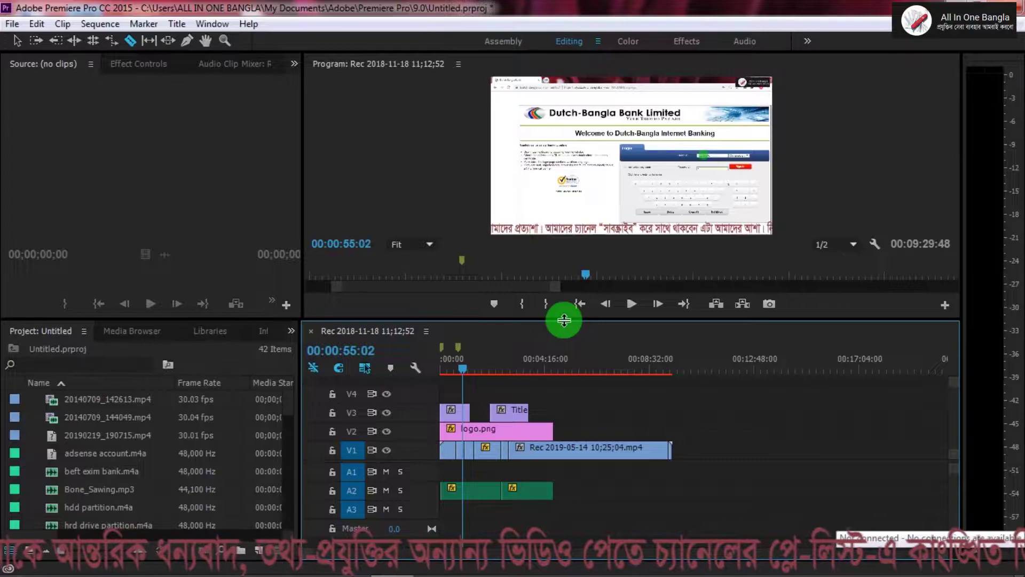
drag(564, 320, 568, 363)
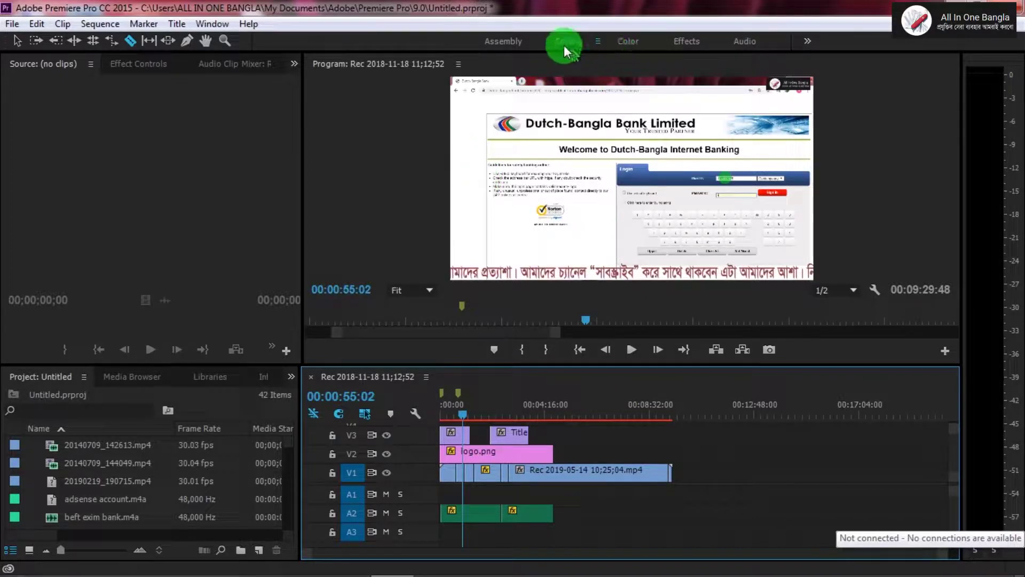
click(503, 42)
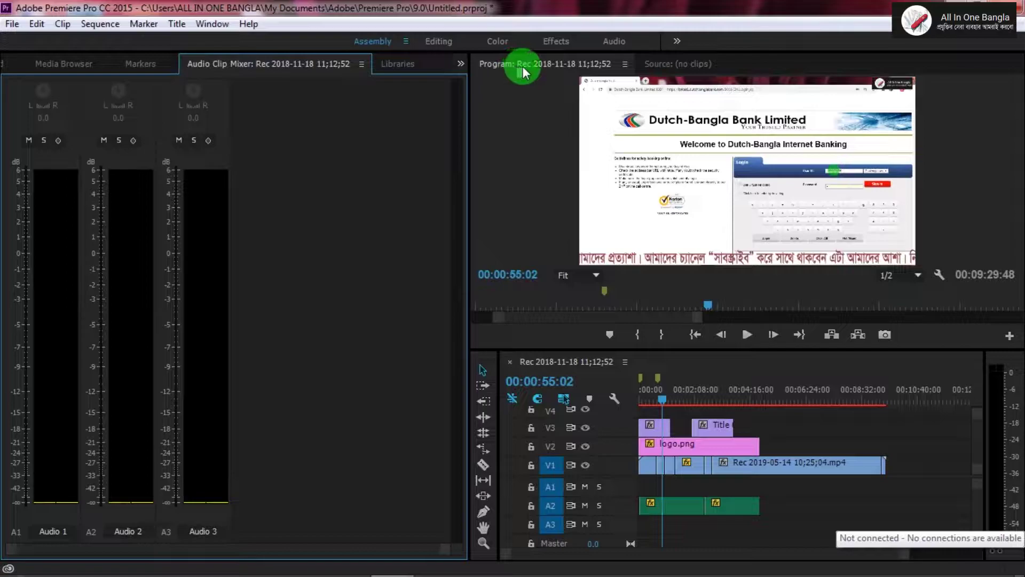
Go from the Assembly layout through Editing to the Effects workspace
click(441, 47)
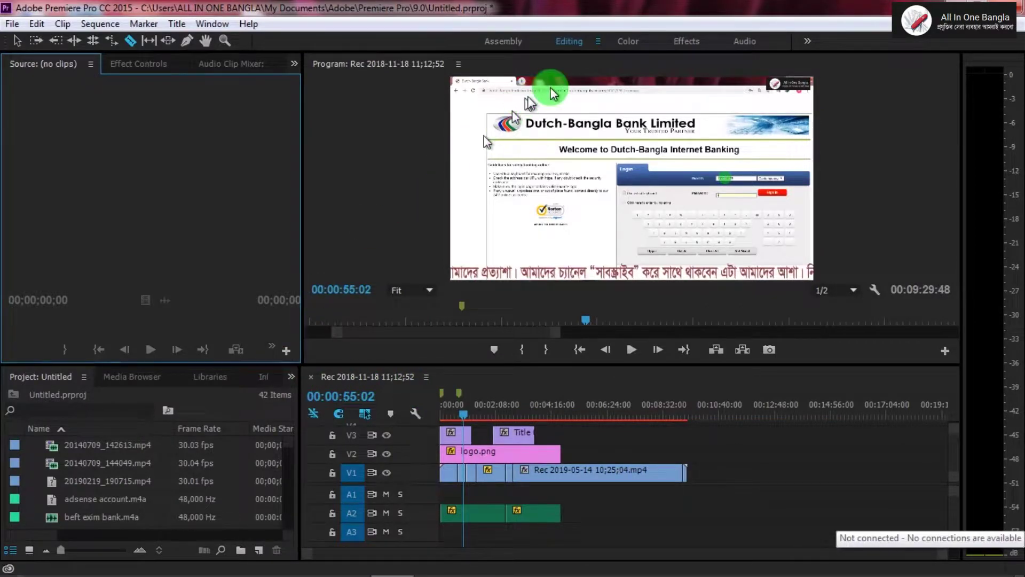
click(688, 42)
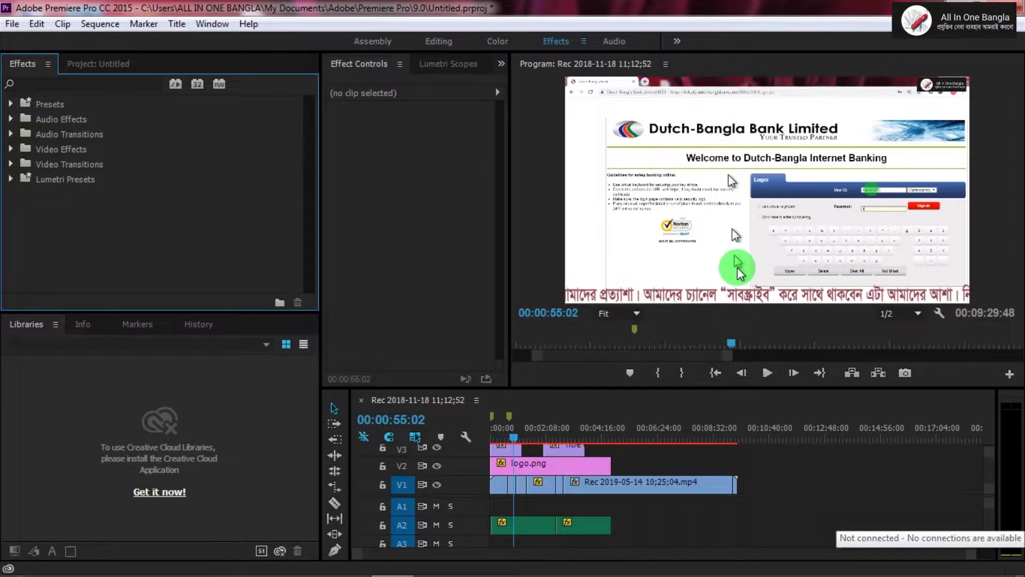
Zoom the timeline, select the Razor Tool, and park the playhead at 00:00:50:53
drag(961, 554, 852, 571)
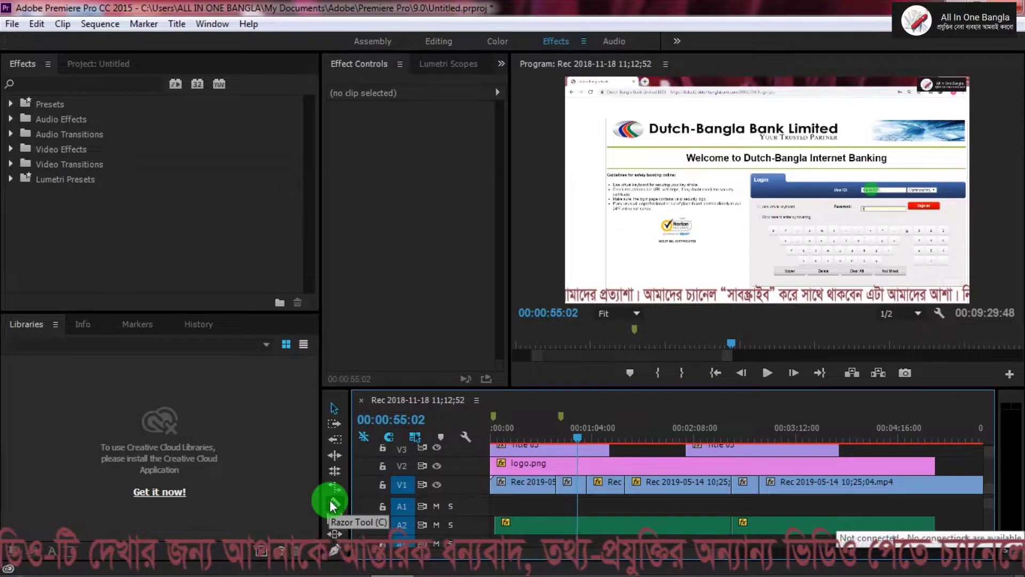
click(333, 502)
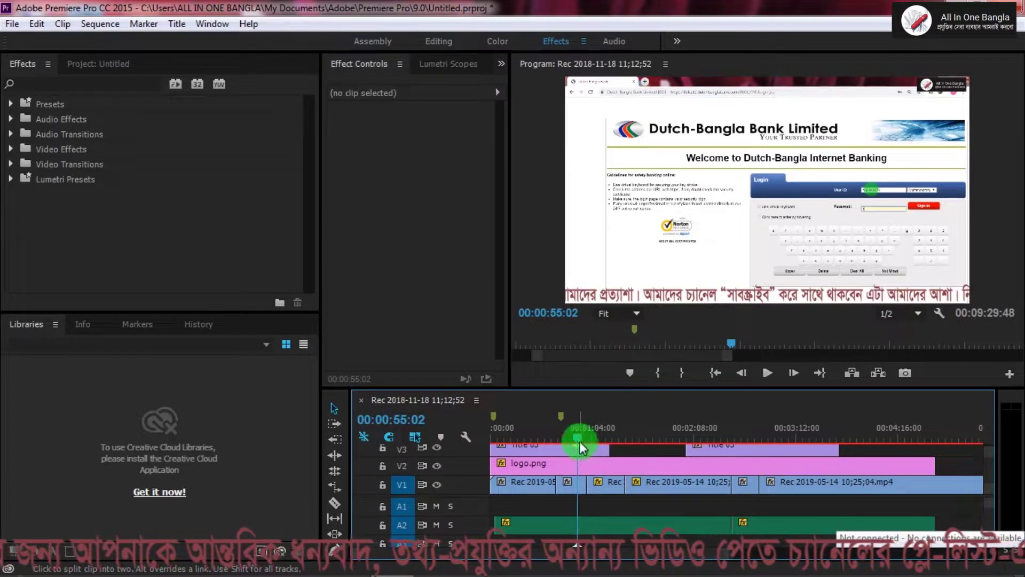
mouse_move(576, 441)
mouse_down()
mouse_move(556, 443)
mouse_move(584, 439)
mouse_up()
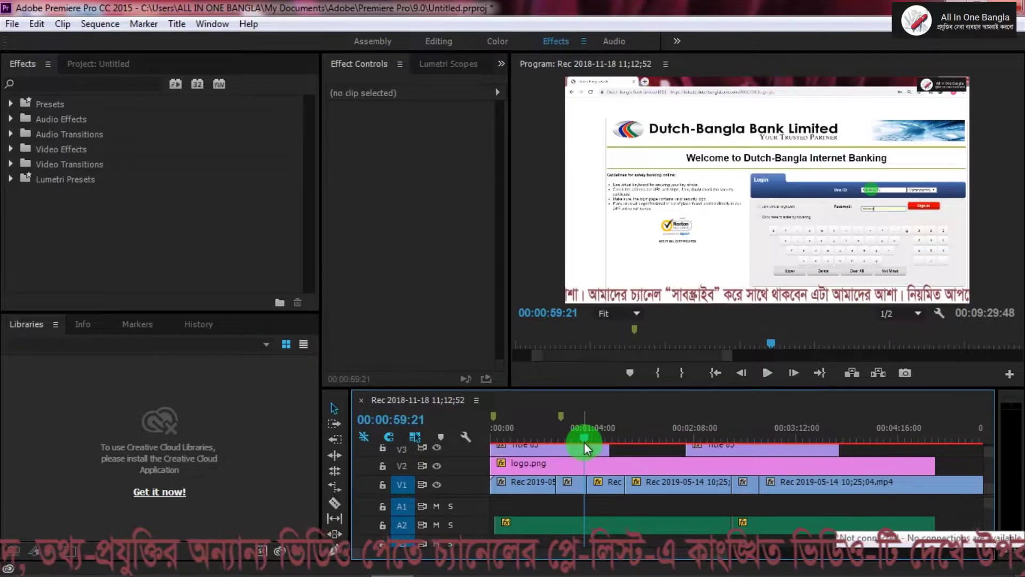
drag(584, 441, 571, 442)
key(c)
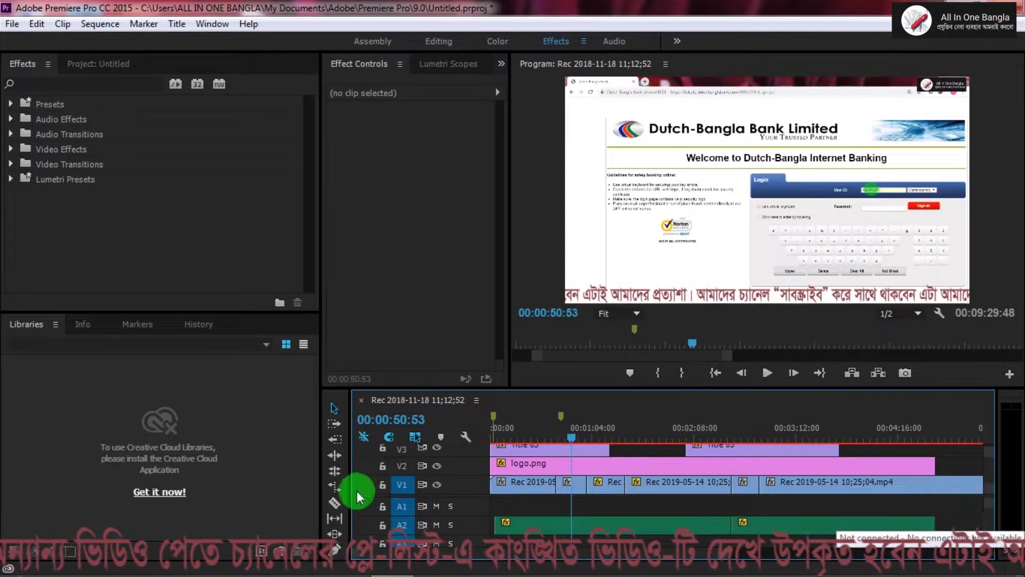
Make two trial Razor cuts on V1, undo them, and return the playhead to 00:00:53:14
click(337, 502)
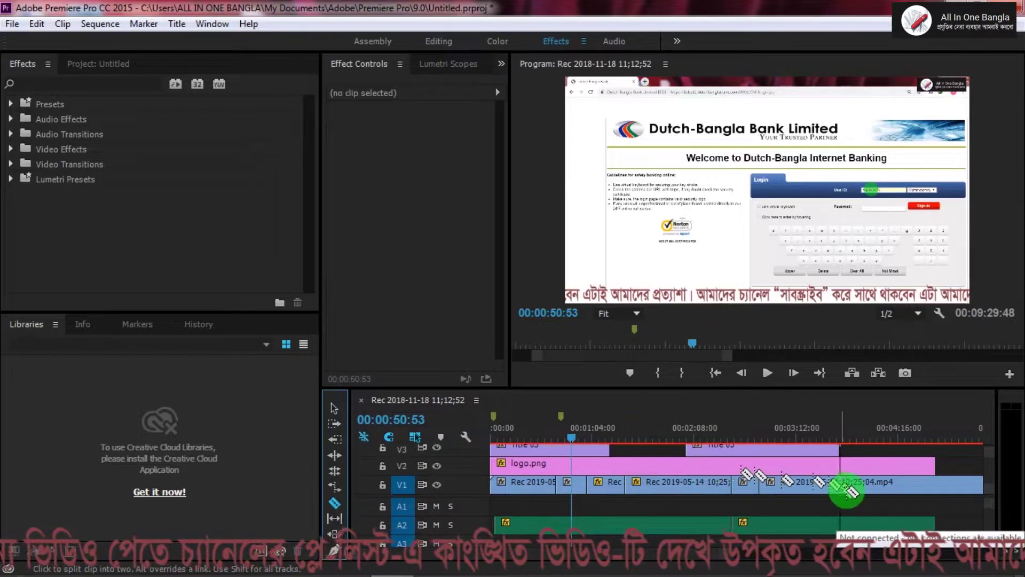
click(848, 488)
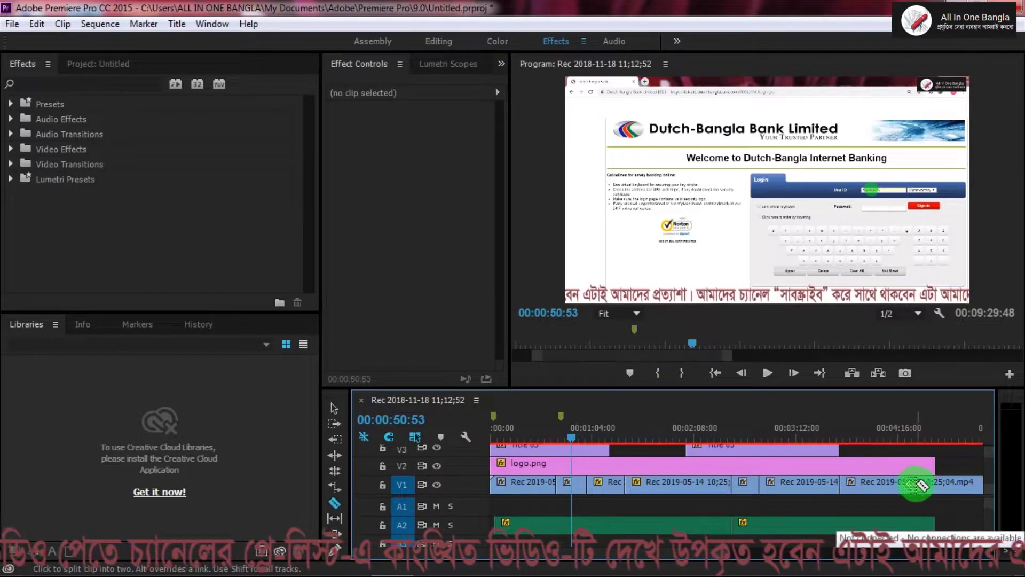
click(923, 486)
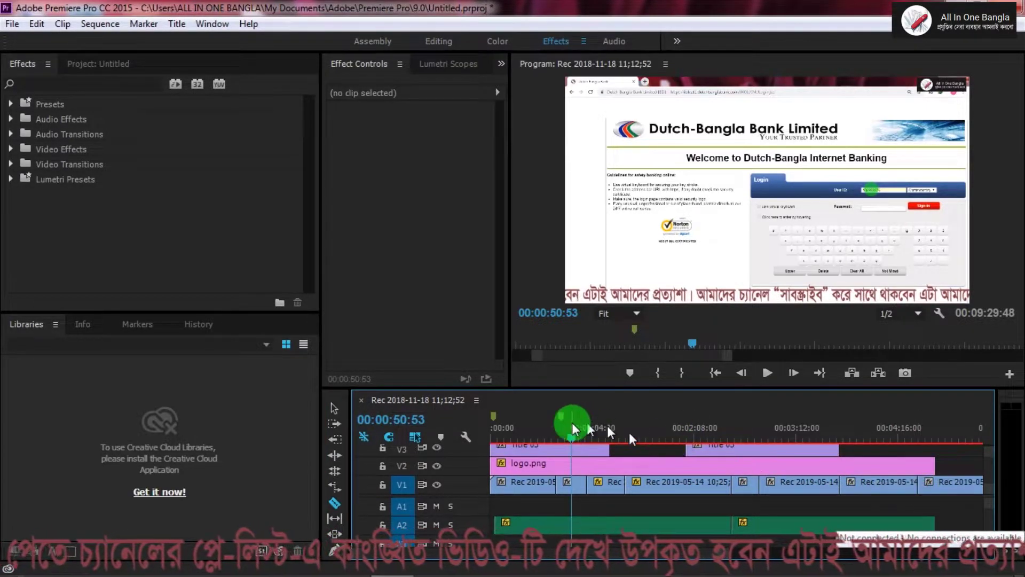
drag(573, 436, 879, 465)
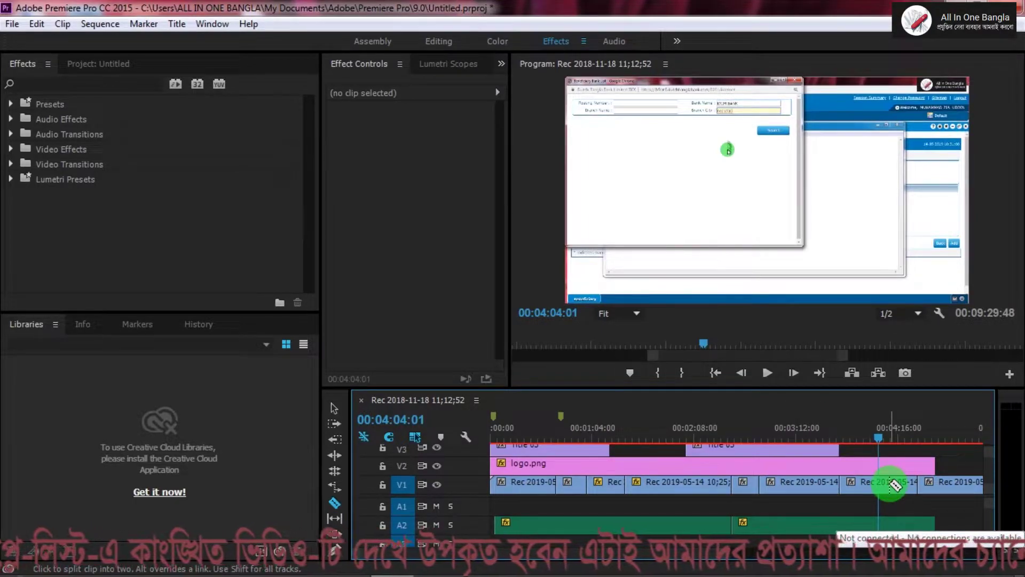
key(ctrl+z)
key(ctrl+z)
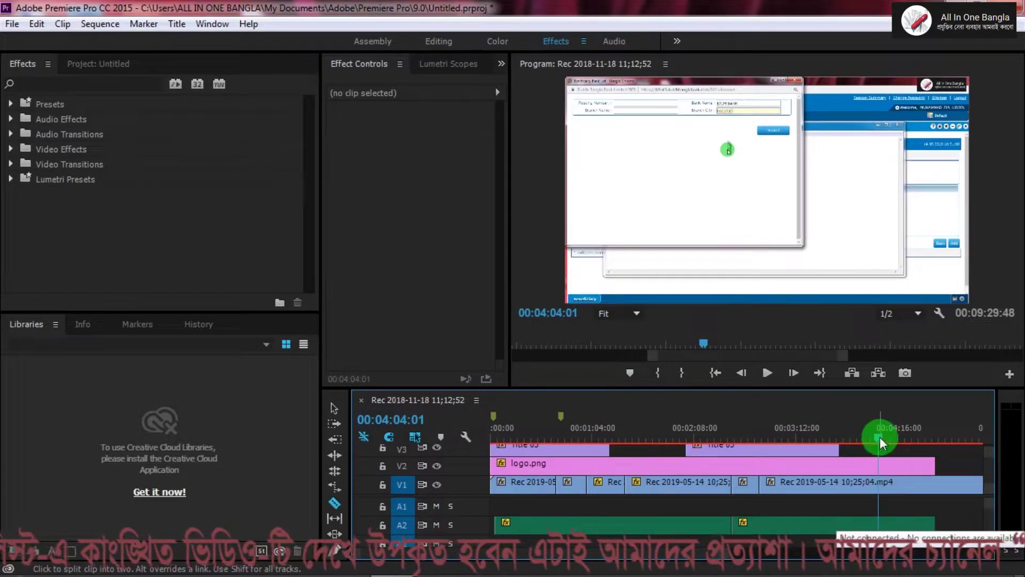
drag(881, 442, 574, 439)
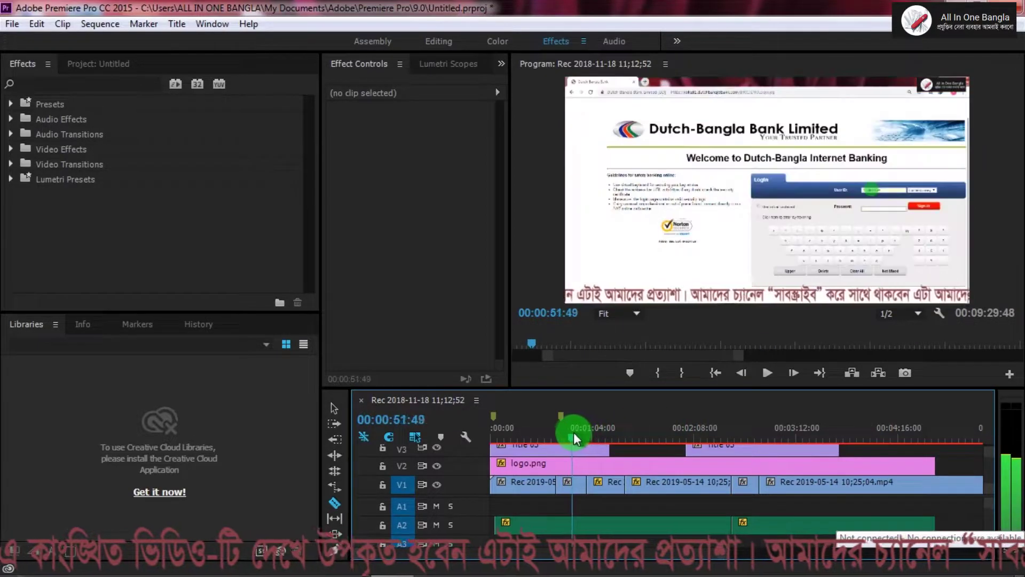
drag(574, 439, 576, 439)
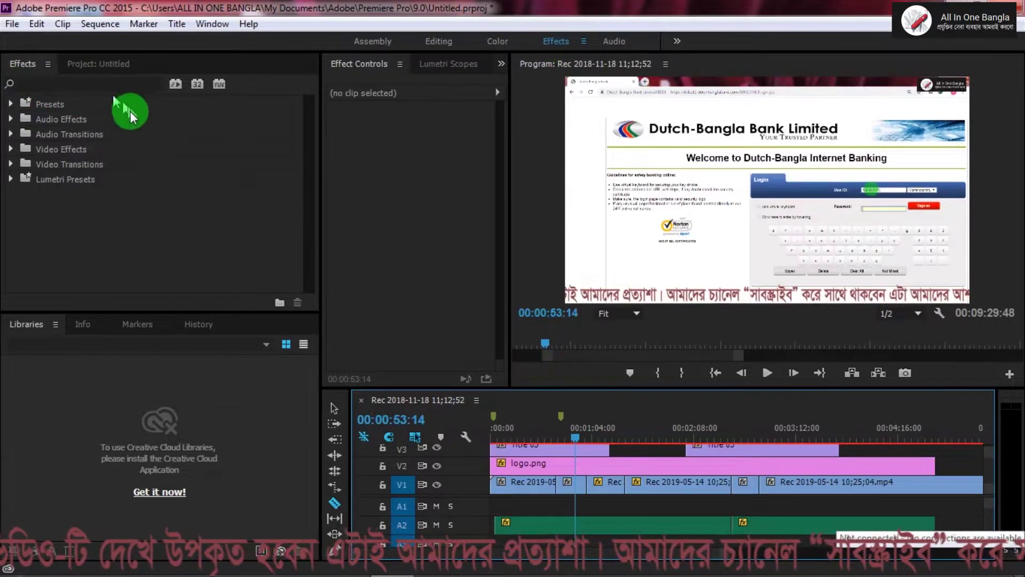
Expand Video Effects > Blur & Sharpen and drag Directional Blur toward the short V1 clip
click(10, 150)
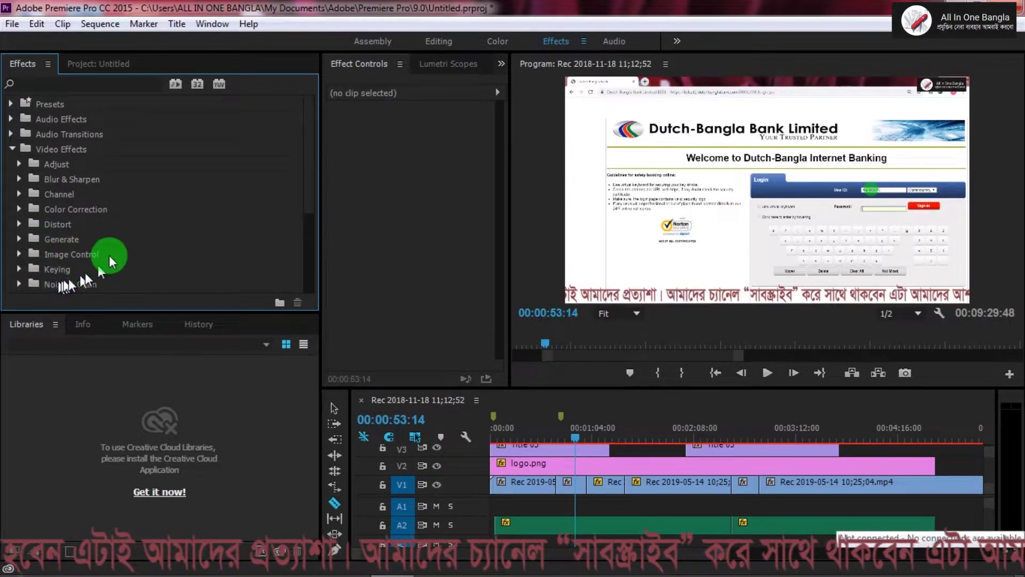
click(20, 180)
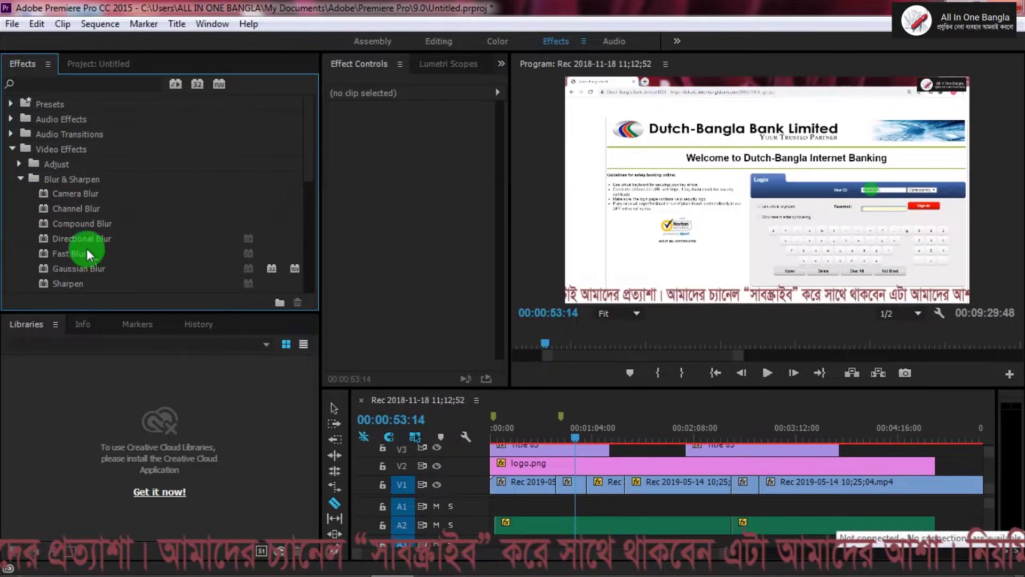
click(73, 243)
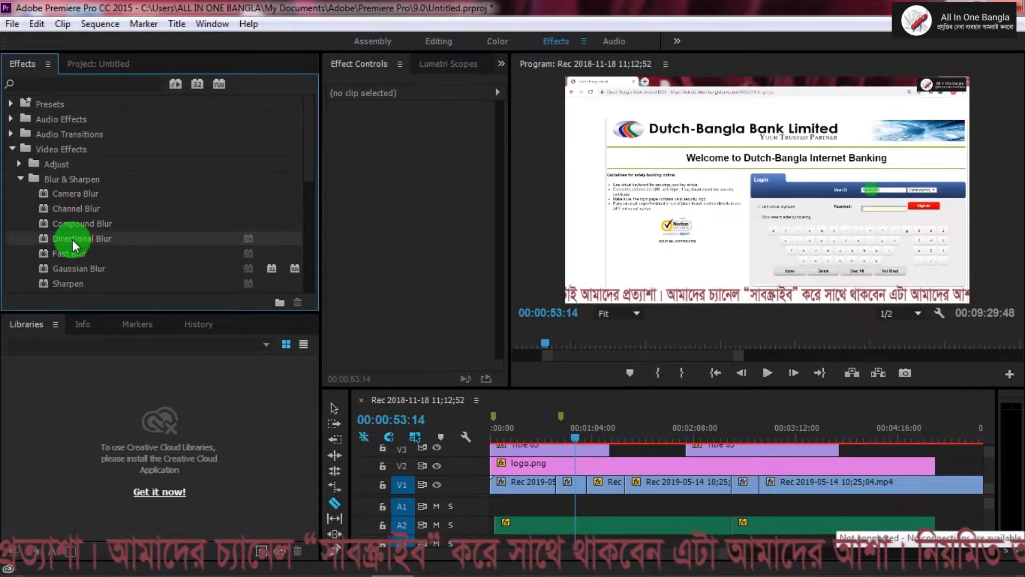
mouse_move(75, 245)
mouse_down()
mouse_move(111, 247)
mouse_move(587, 446)
mouse_up()
drag(583, 473, 579, 486)
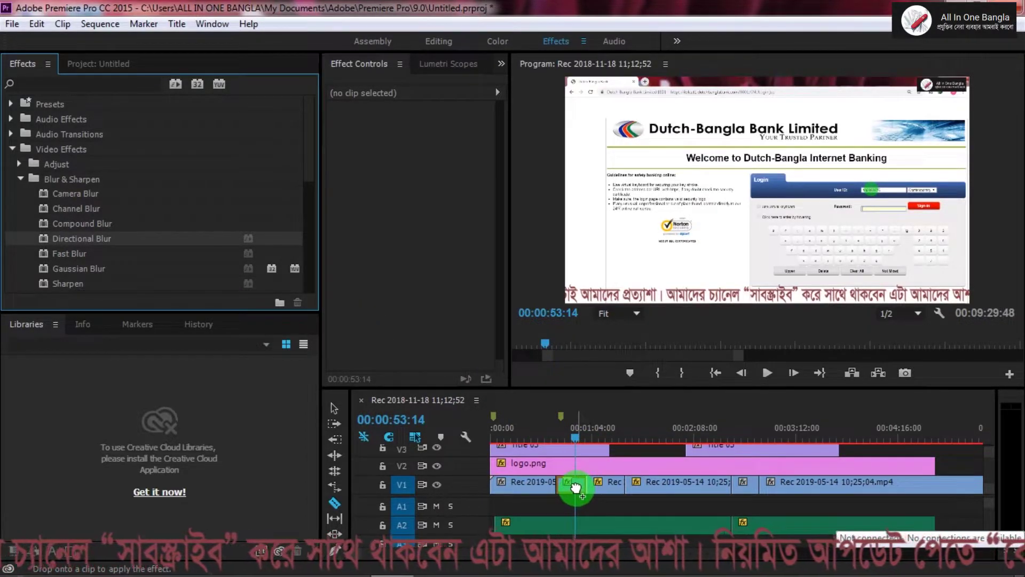
Drop Directional Blur on the short V1 clip, delete it, then apply it again
drag(575, 487, 576, 487)
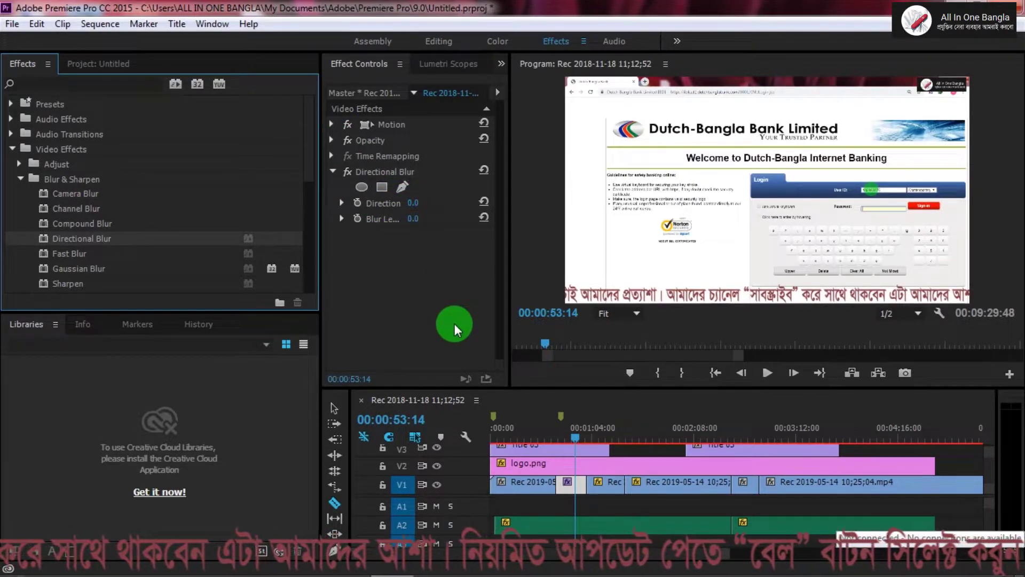
key(Delete)
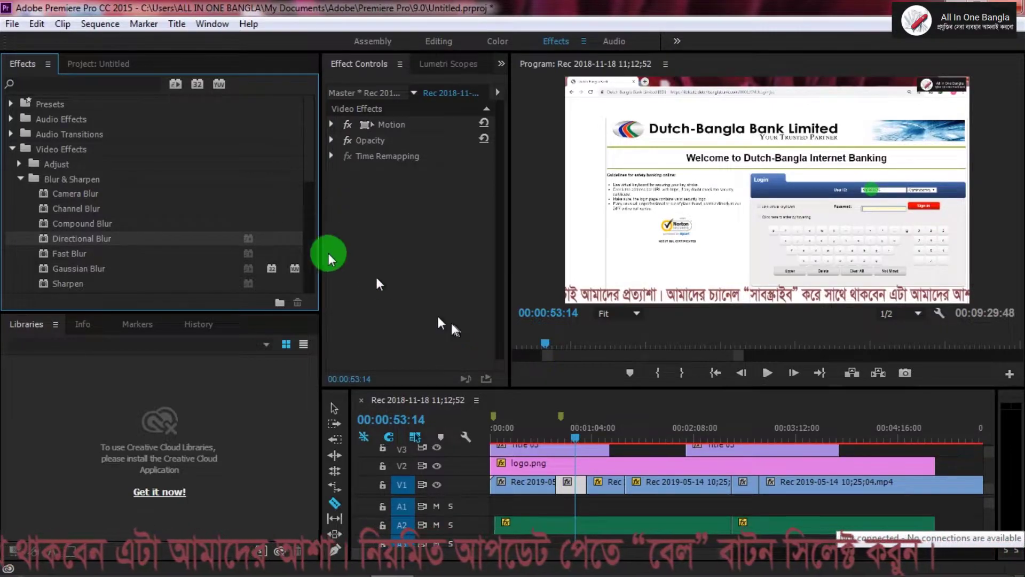
mouse_move(80, 245)
mouse_down()
mouse_move(551, 466)
mouse_move(570, 489)
mouse_up()
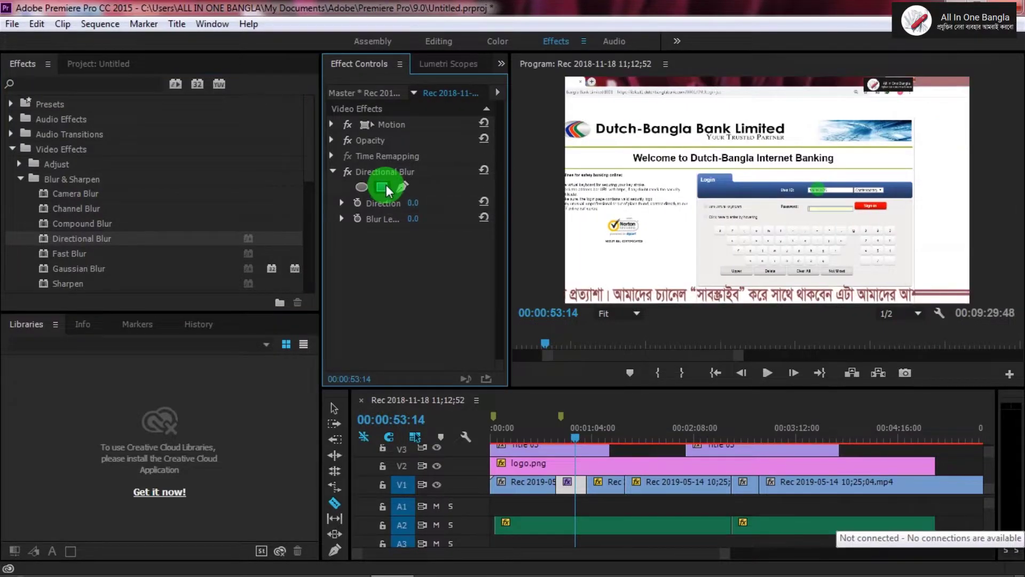
Add a rectangular mask to Directional Blur and position it over the login box
click(383, 187)
drag(784, 201, 875, 223)
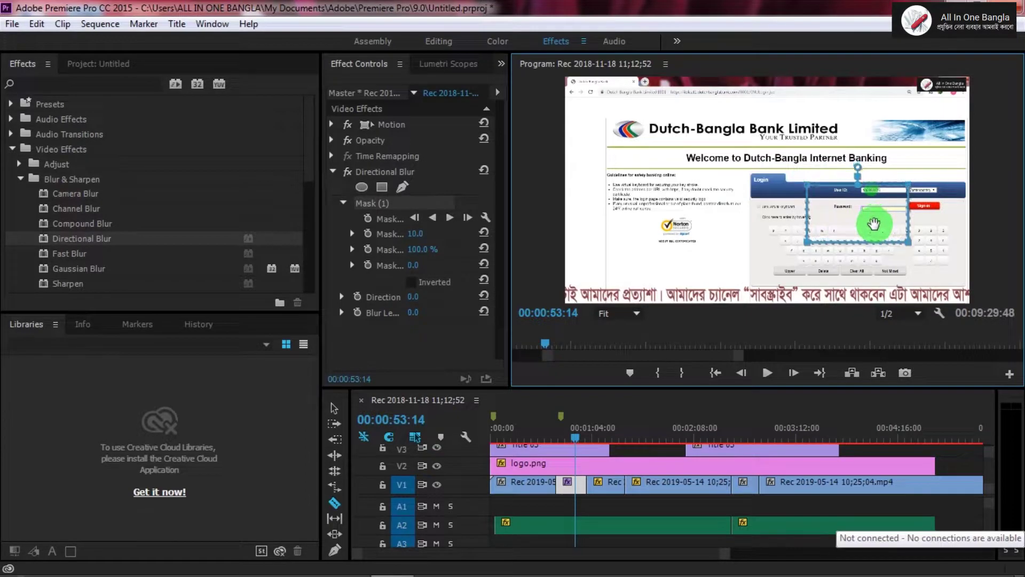
click(557, 251)
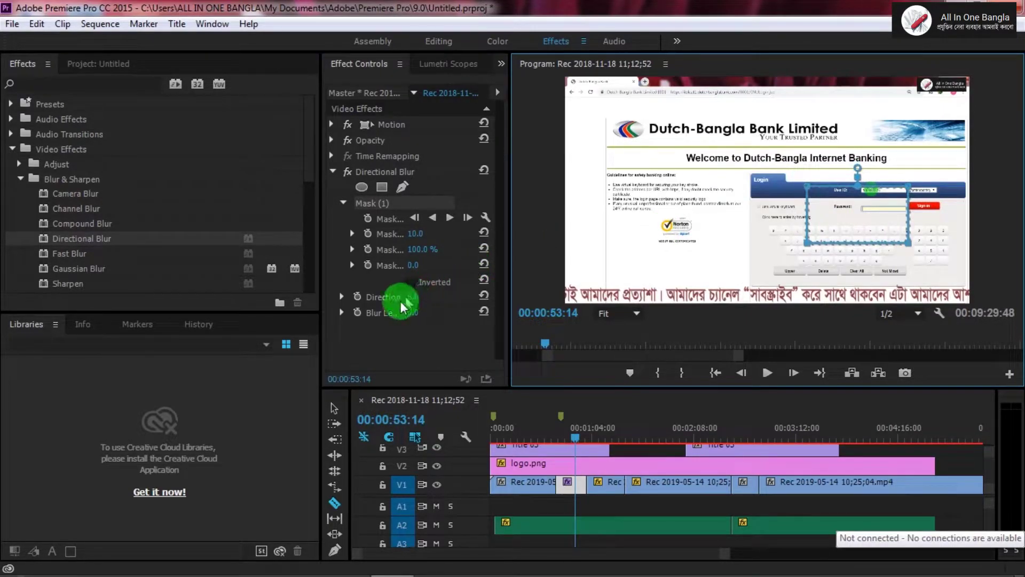
Set Blur Length to 20 and the mask feather to 0
click(416, 315)
text(20)
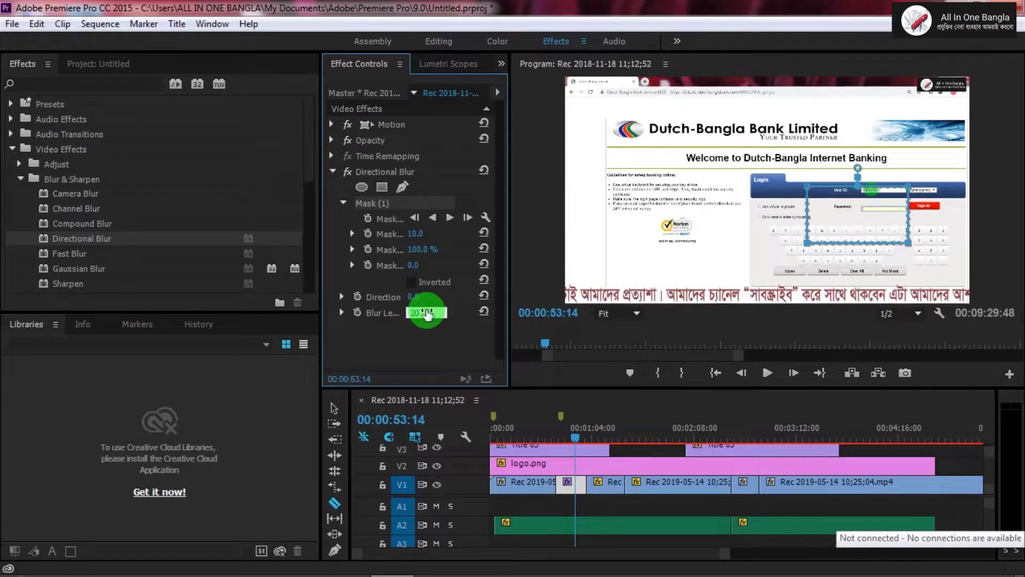
key(Return)
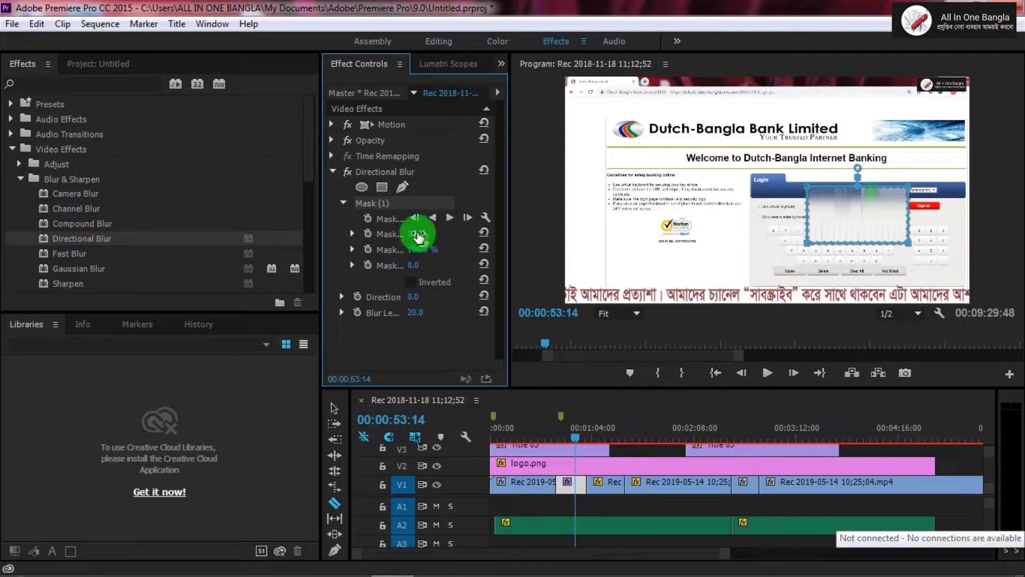
click(416, 233)
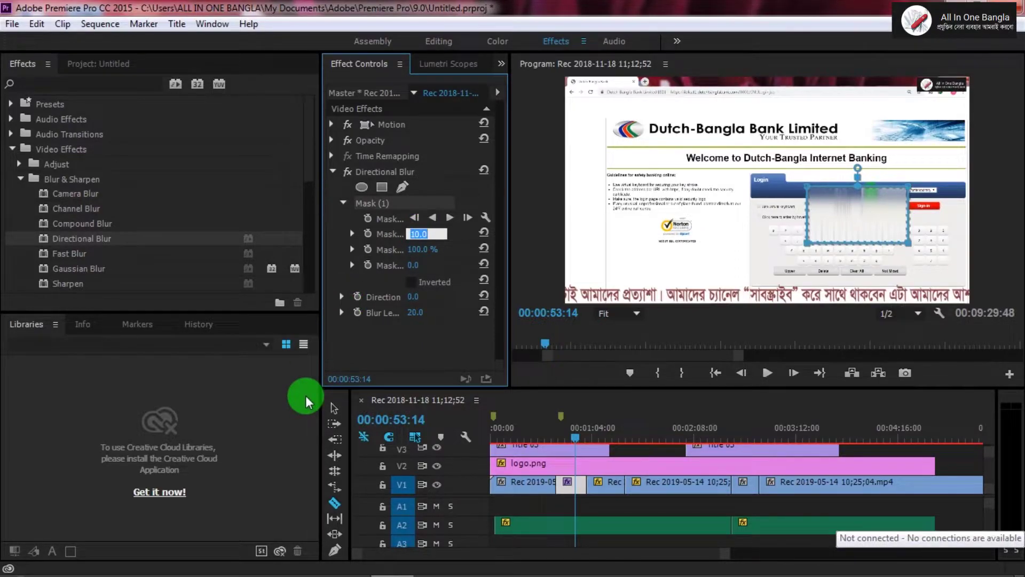
text(0)
key(Return)
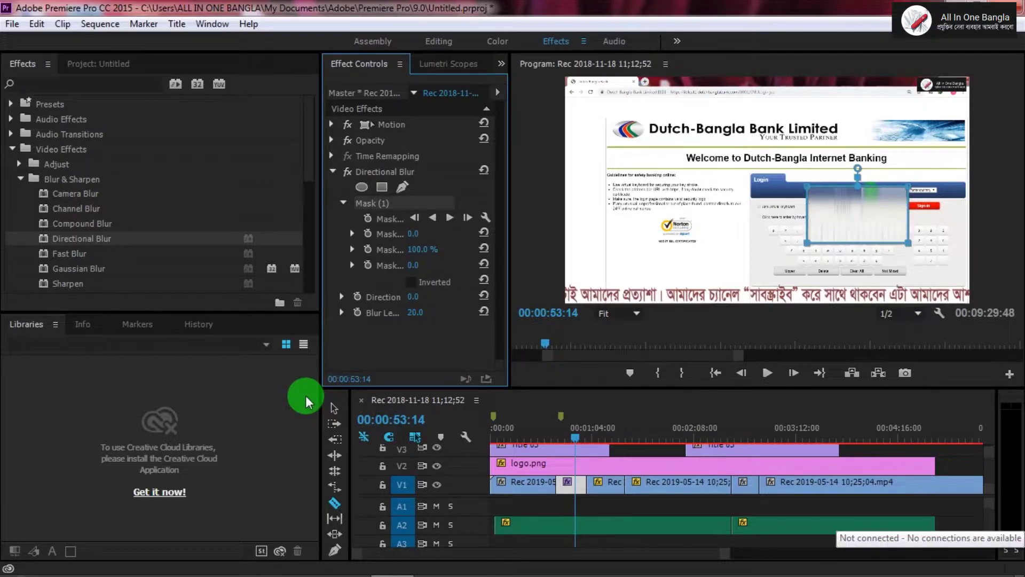
Enlarge the preview, fit the mask corners tightly over the User ID field, and play back to check
drag(664, 390, 691, 535)
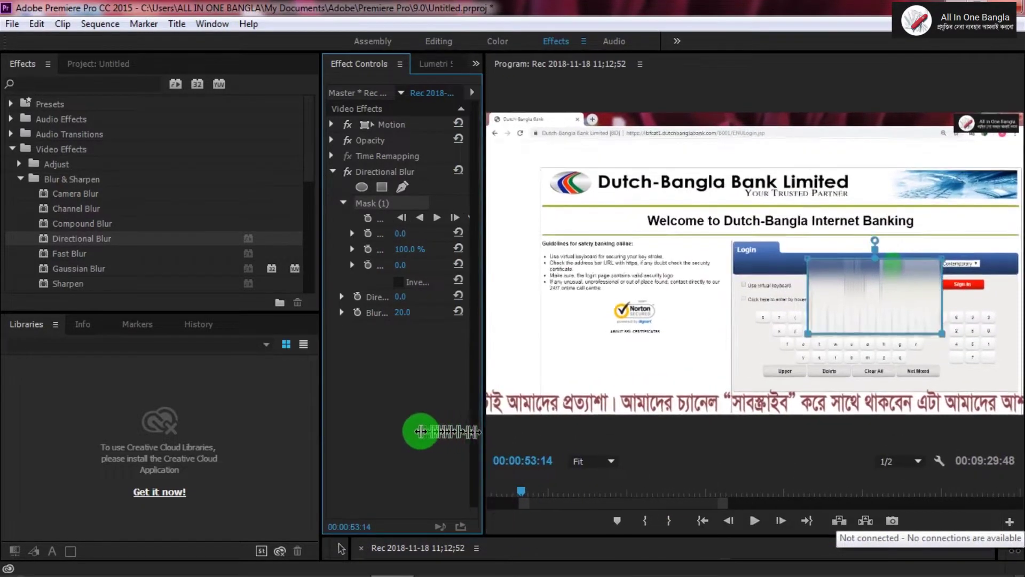
drag(509, 433, 399, 433)
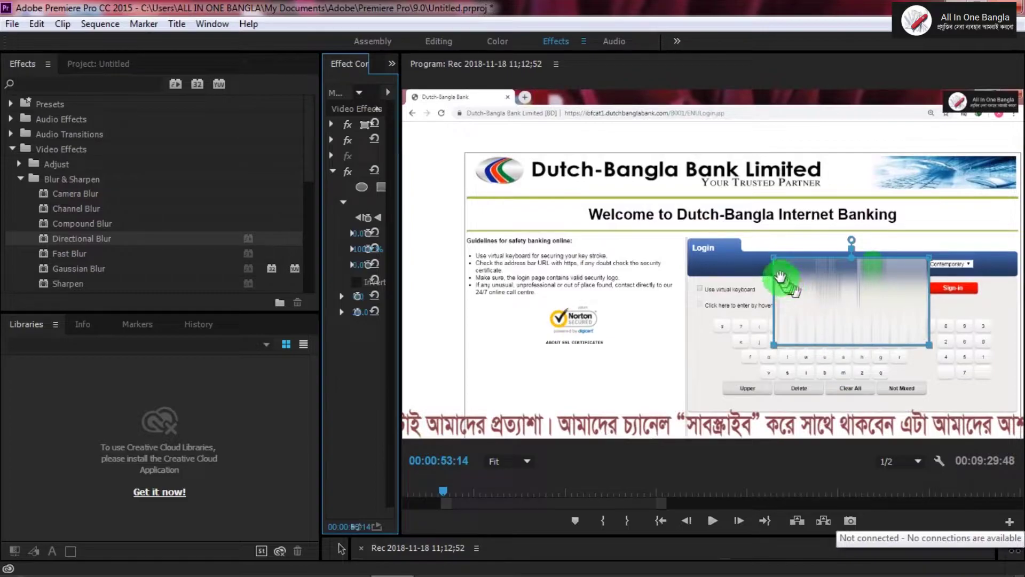
drag(775, 263, 860, 265)
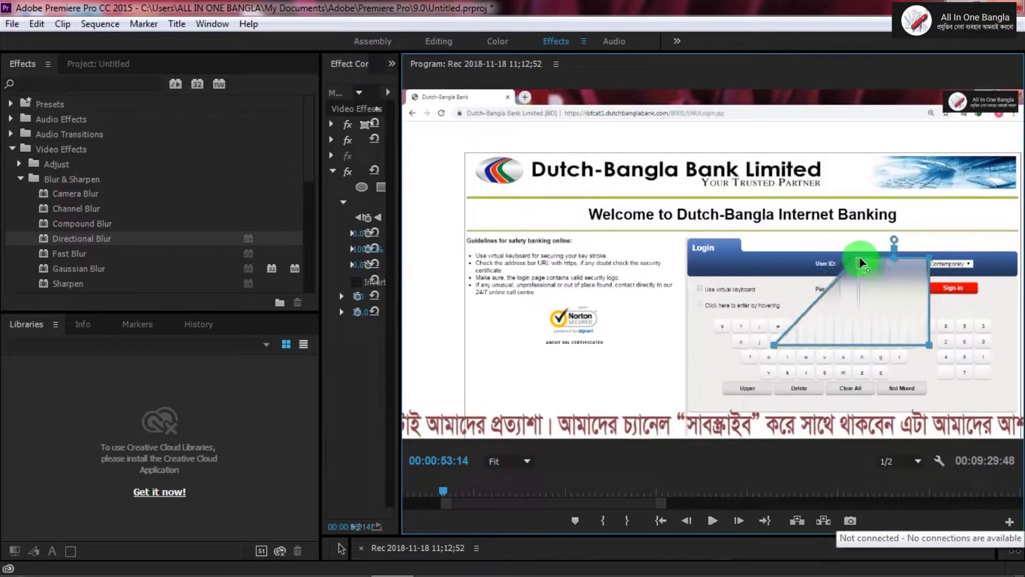
drag(774, 345, 856, 277)
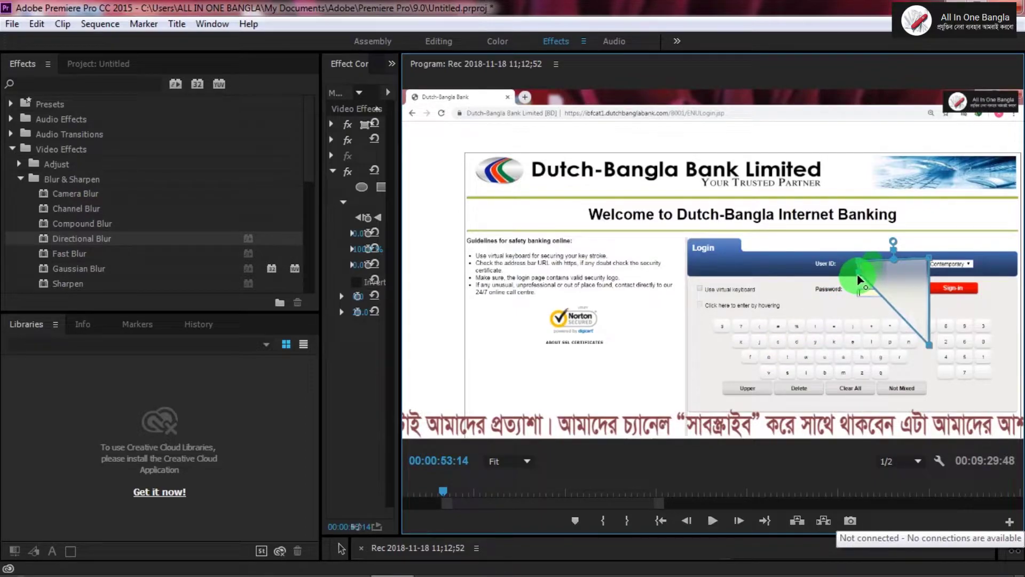
drag(858, 277, 859, 269)
drag(931, 349, 926, 282)
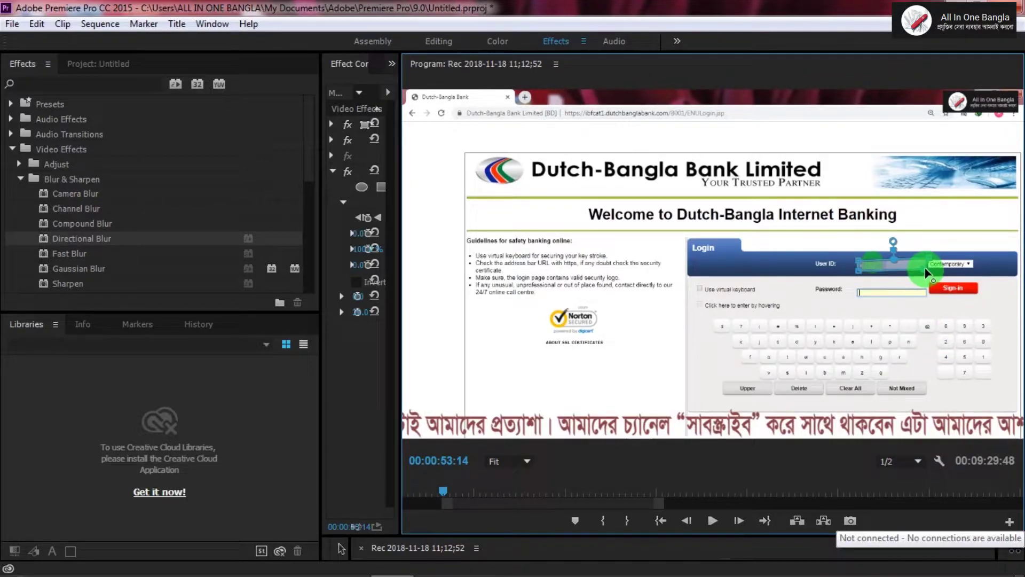
drag(925, 273, 925, 264)
click(715, 519)
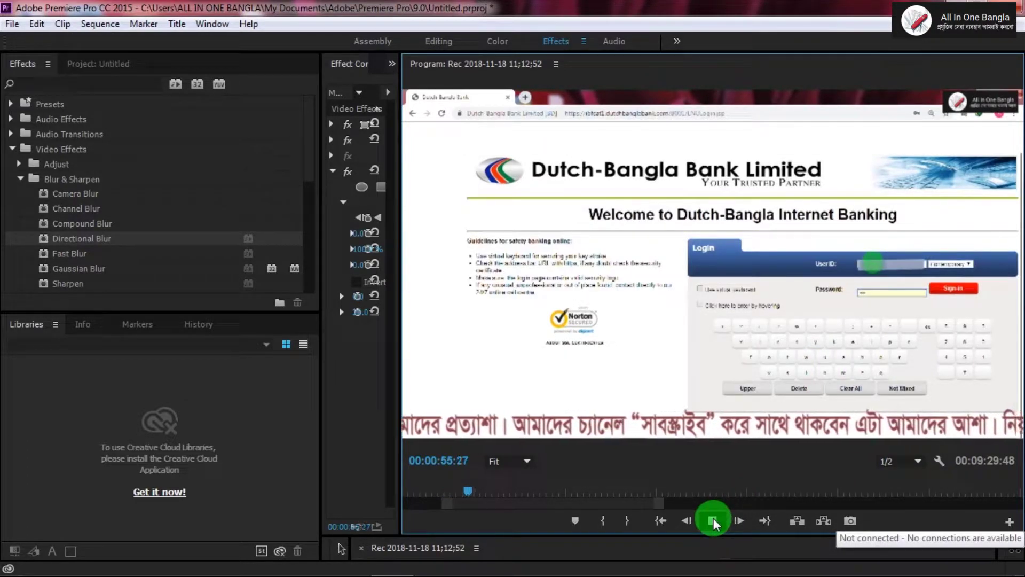
click(714, 518)
Restore the timeline height and move the playhead to about 00:01:02:39
drag(728, 535, 691, 367)
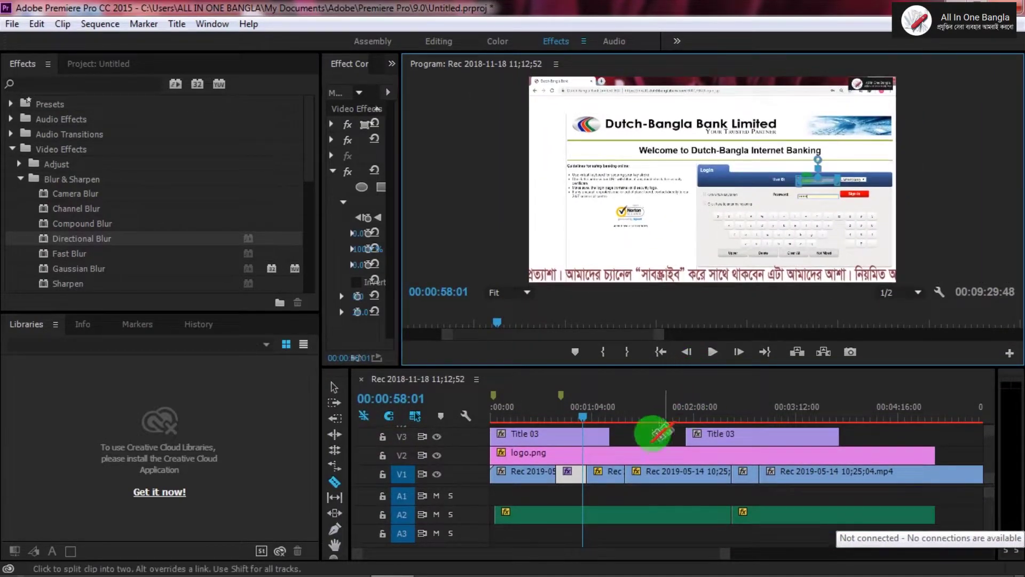
click(585, 417)
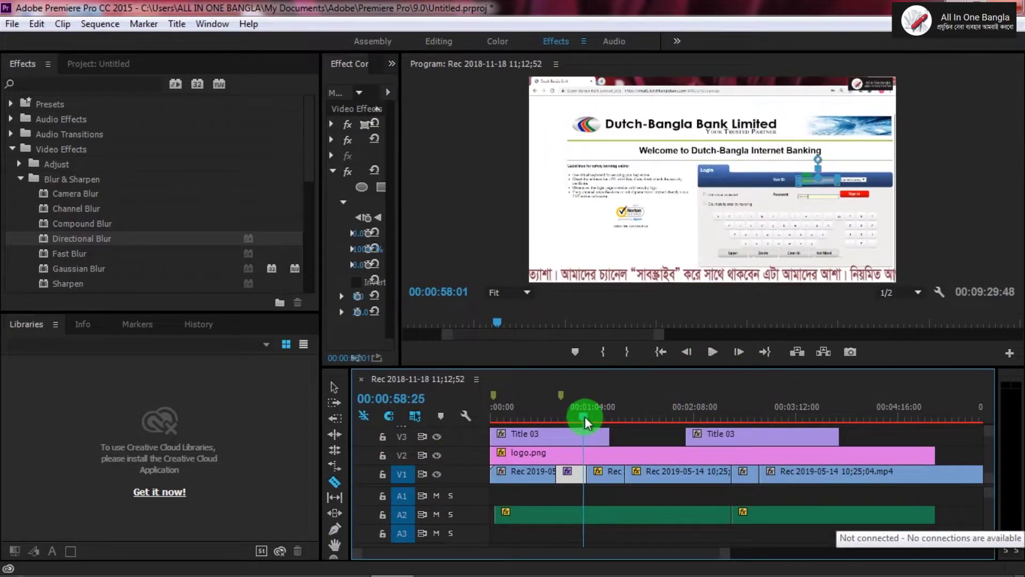
drag(588, 416, 591, 418)
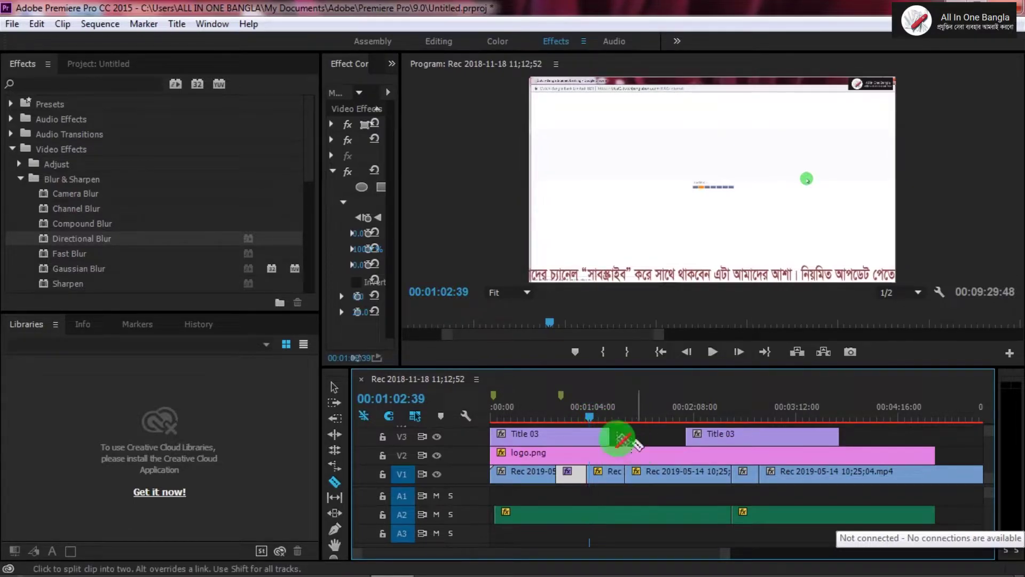
click(78, 241)
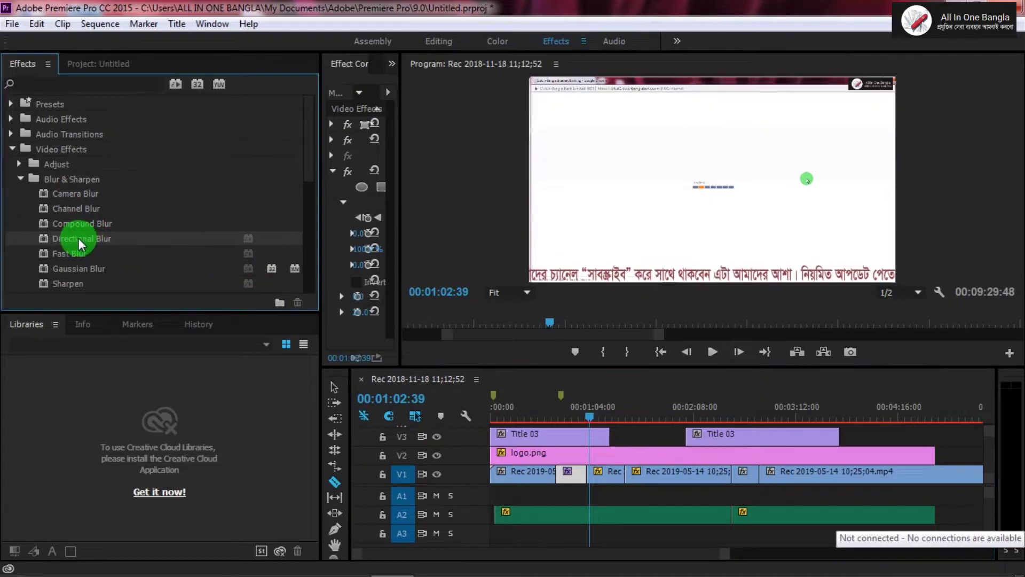
Enlarge the timeline and scrub the playhead to 00:01:29:02 on the account dashboard
mouse_move(79, 238)
mouse_down()
mouse_move(264, 278)
mouse_move(137, 249)
mouse_up()
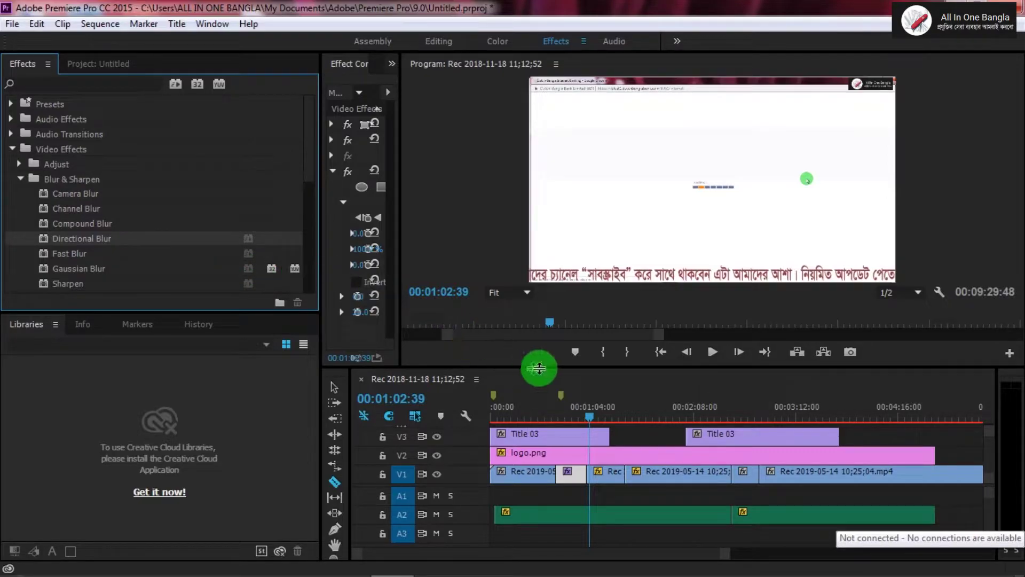
drag(136, 249, 611, 414)
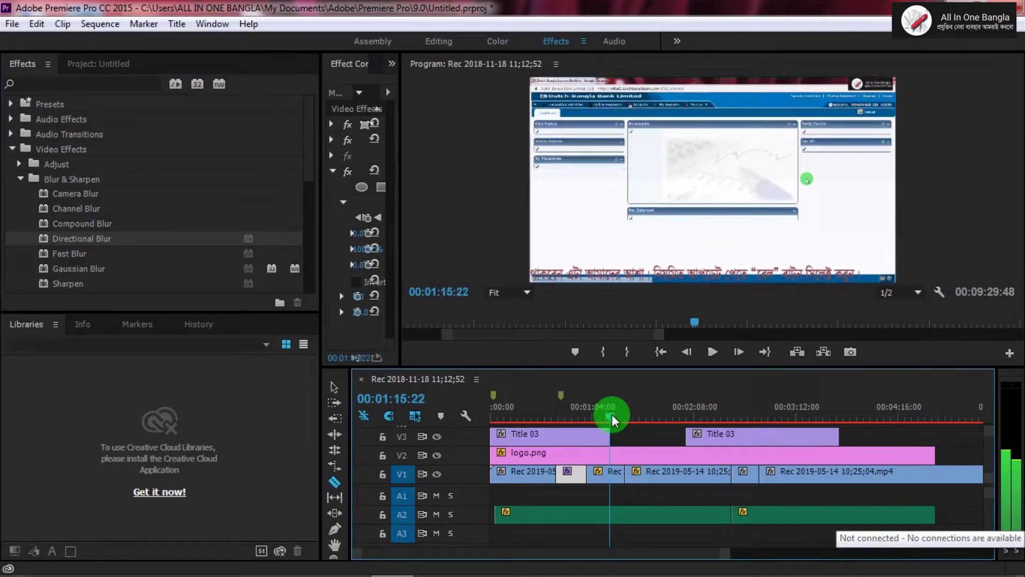
drag(611, 414, 623, 418)
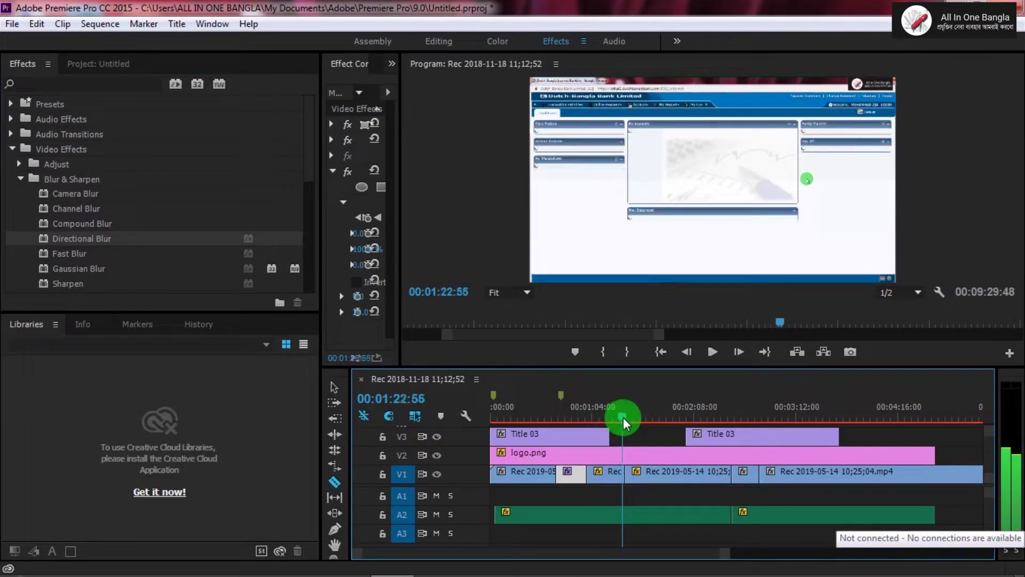
drag(665, 368, 663, 323)
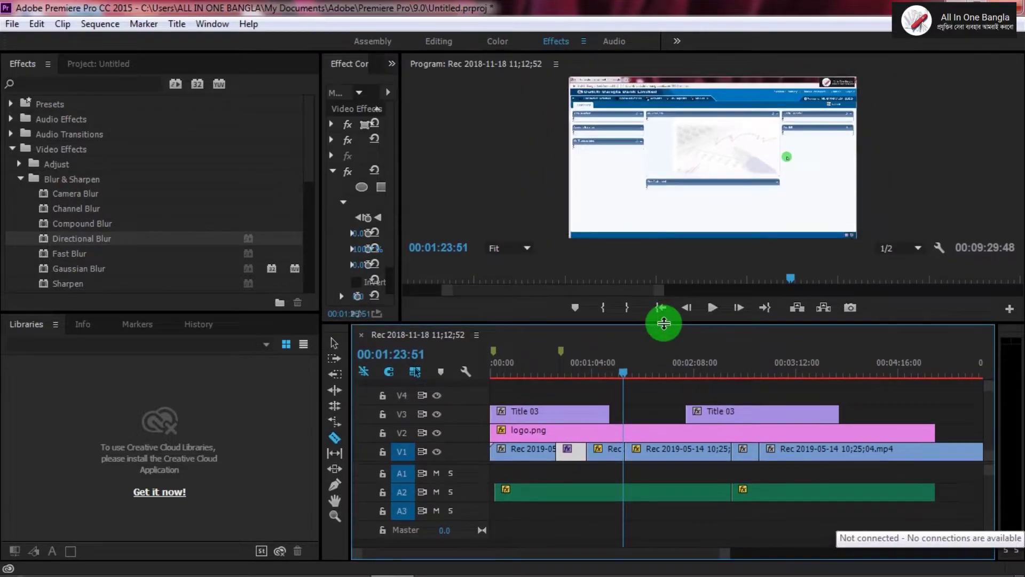
drag(623, 374, 634, 375)
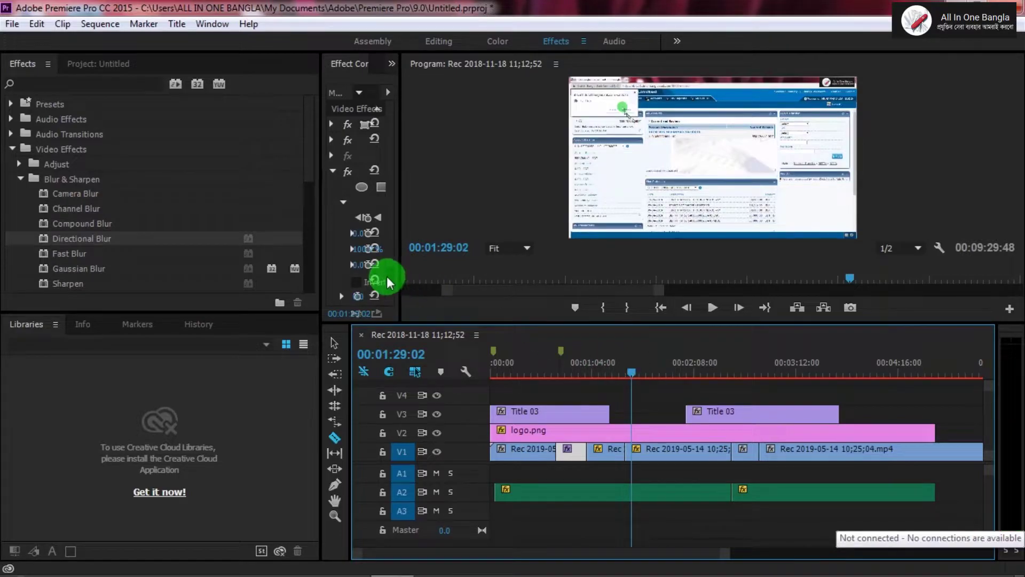
Apply Directional Blur to the V1 clip there and widen the Effect Controls name column
click(86, 238)
drag(85, 238, 662, 454)
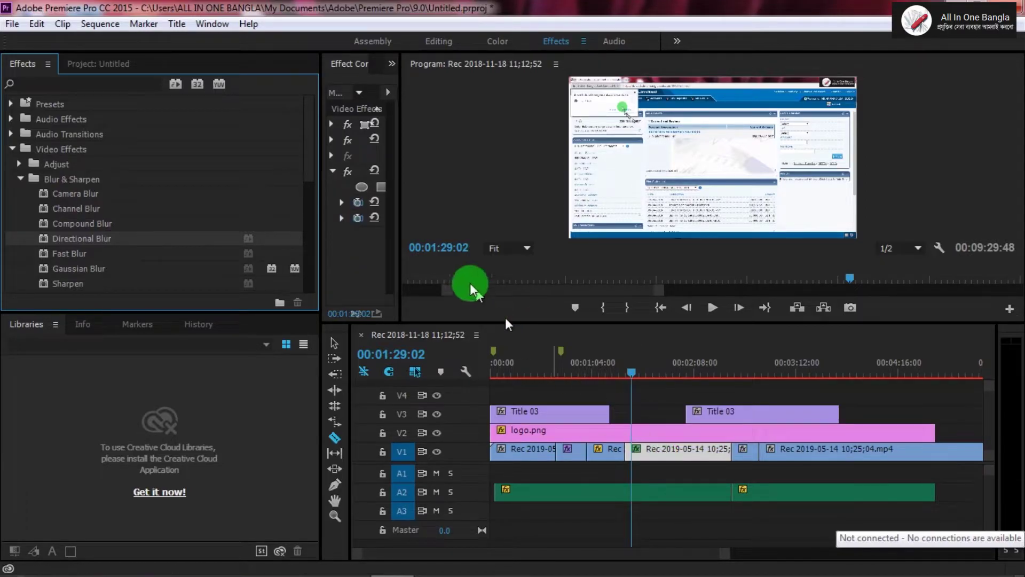
drag(401, 237, 473, 176)
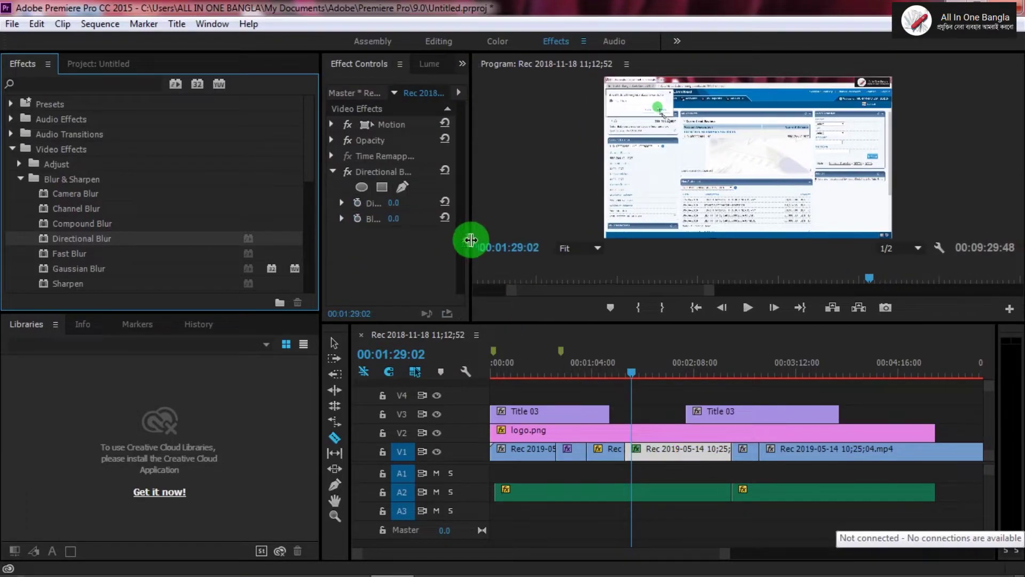
Add a rectangle mask to the Directional Blur and widen its settings panel
click(381, 188)
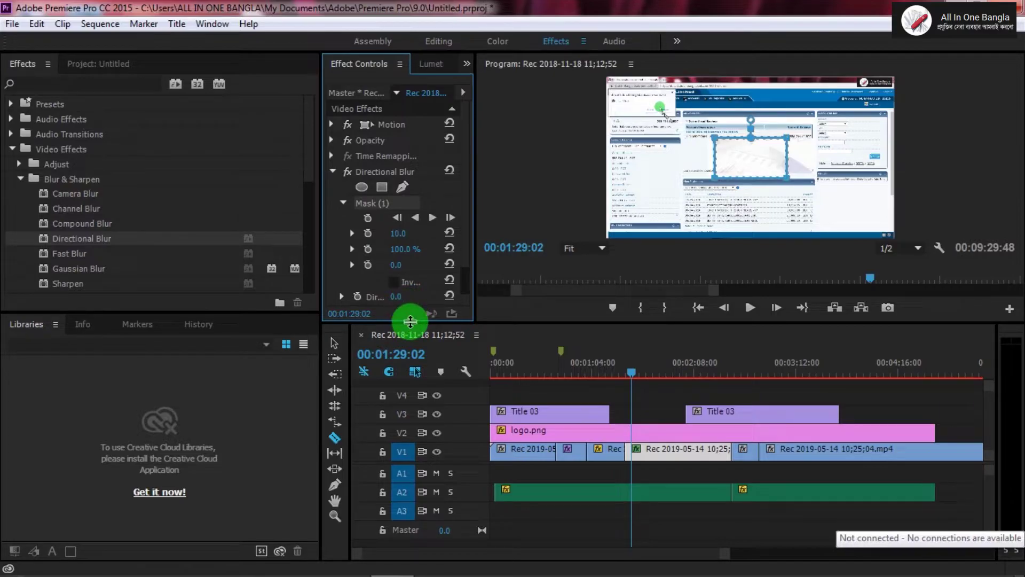
drag(411, 321, 414, 369)
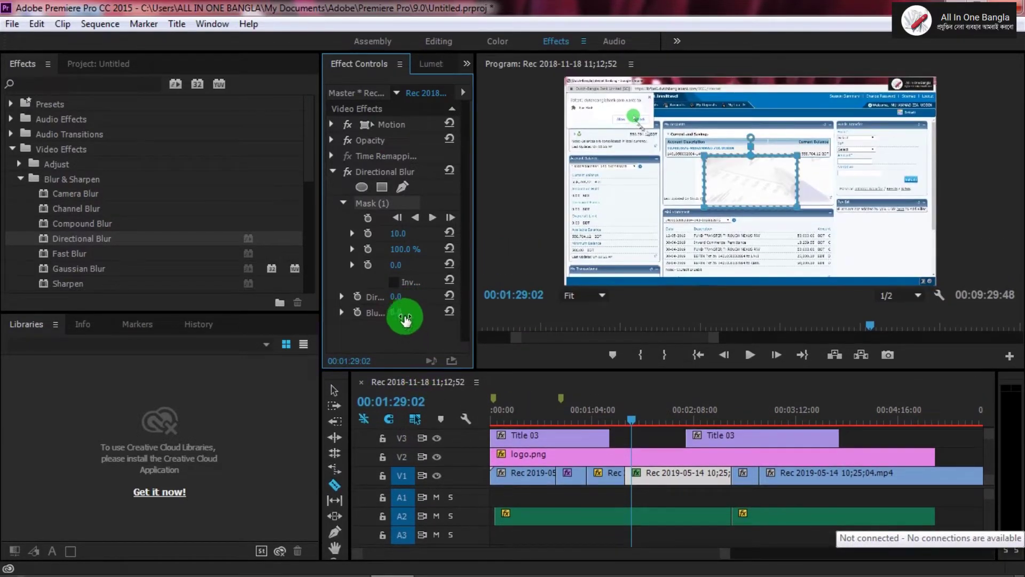
drag(476, 315, 517, 321)
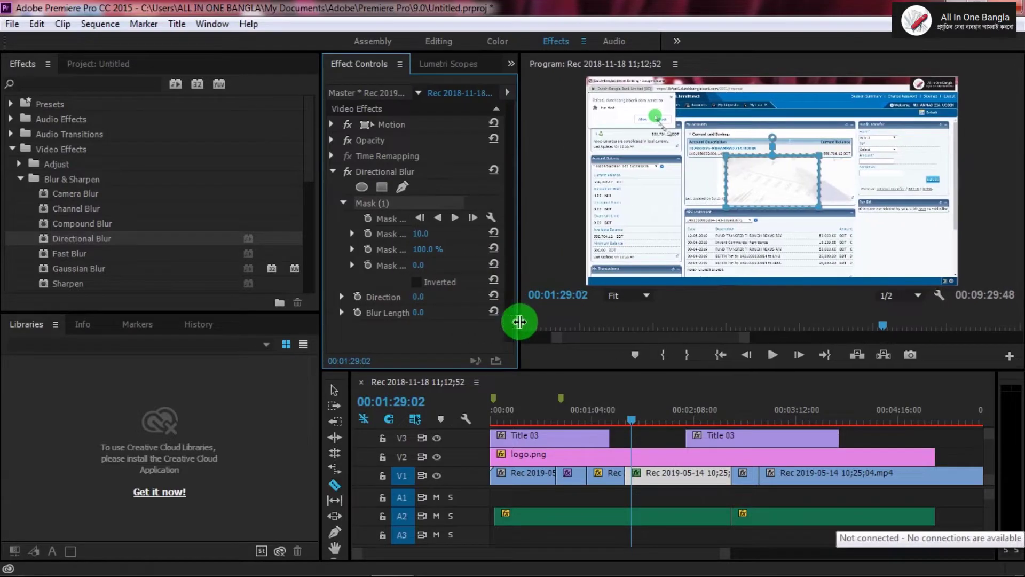
Set Blur Length to 20 and Mask Feather to 0, then enlarge the preview
text(20)
key(Return)
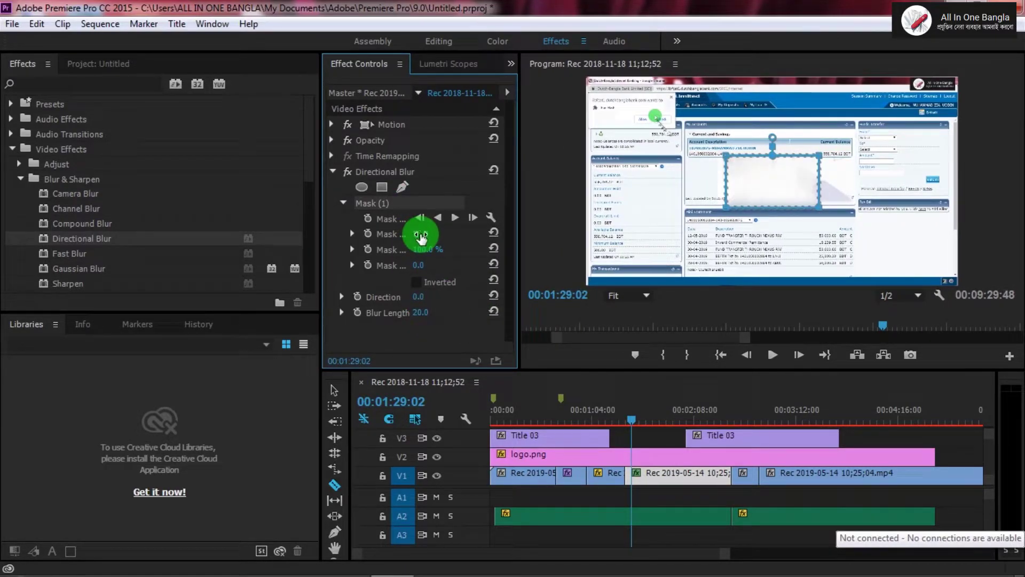
click(419, 234)
key(Return)
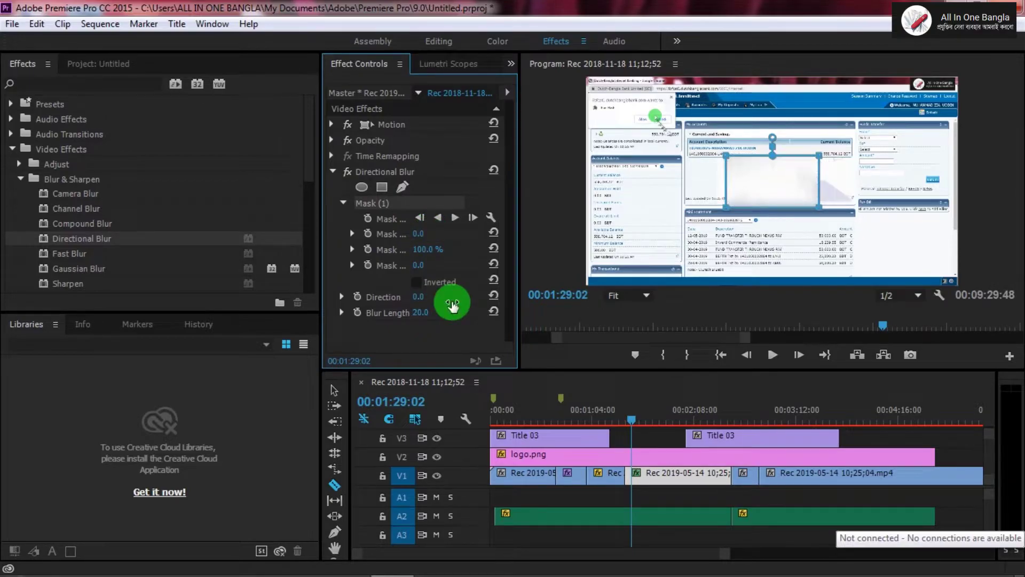
mouse_move(702, 370)
mouse_down()
mouse_move(725, 507)
mouse_move(732, 374)
mouse_up()
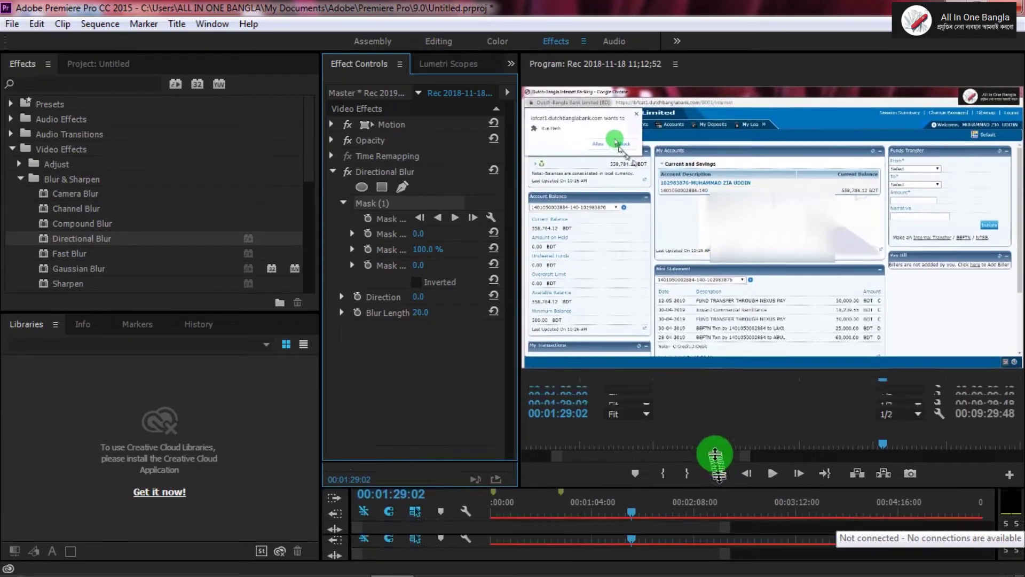
Move the blur mask left over the account details and pull its right corners in
mouse_move(770, 219)
mouse_down()
mouse_move(653, 229)
mouse_move(605, 194)
mouse_up()
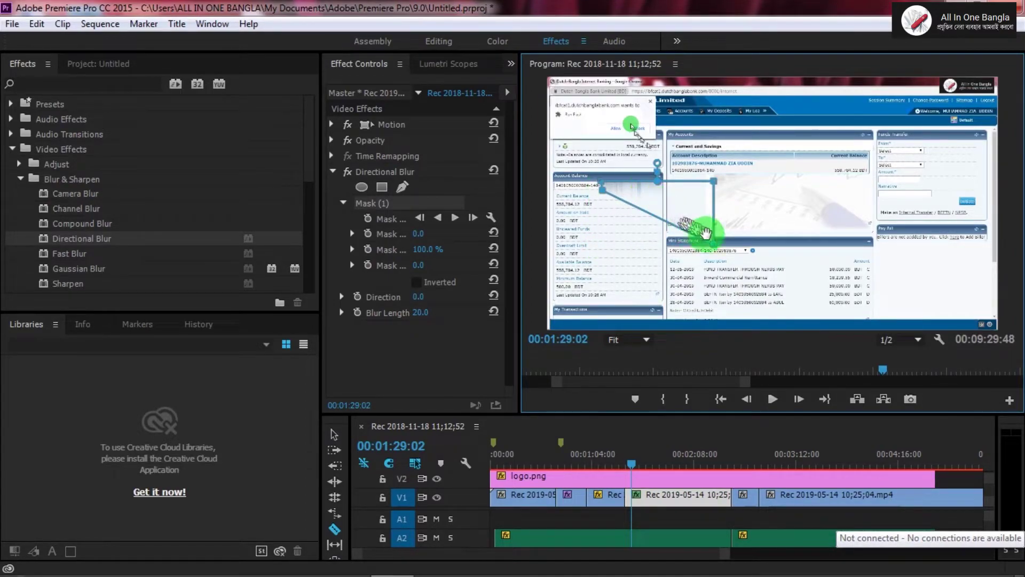
drag(716, 250, 654, 199)
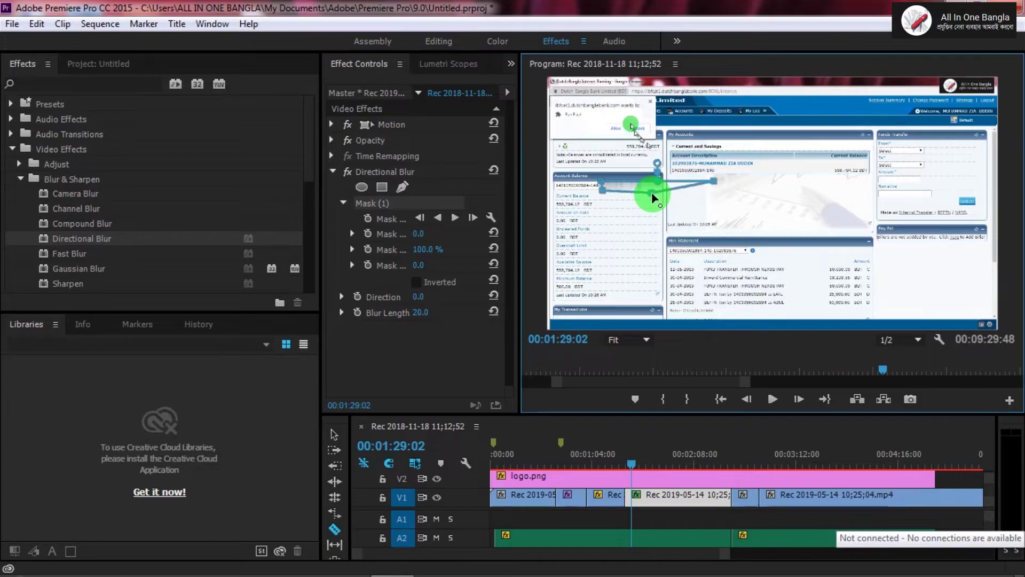
drag(714, 180, 657, 187)
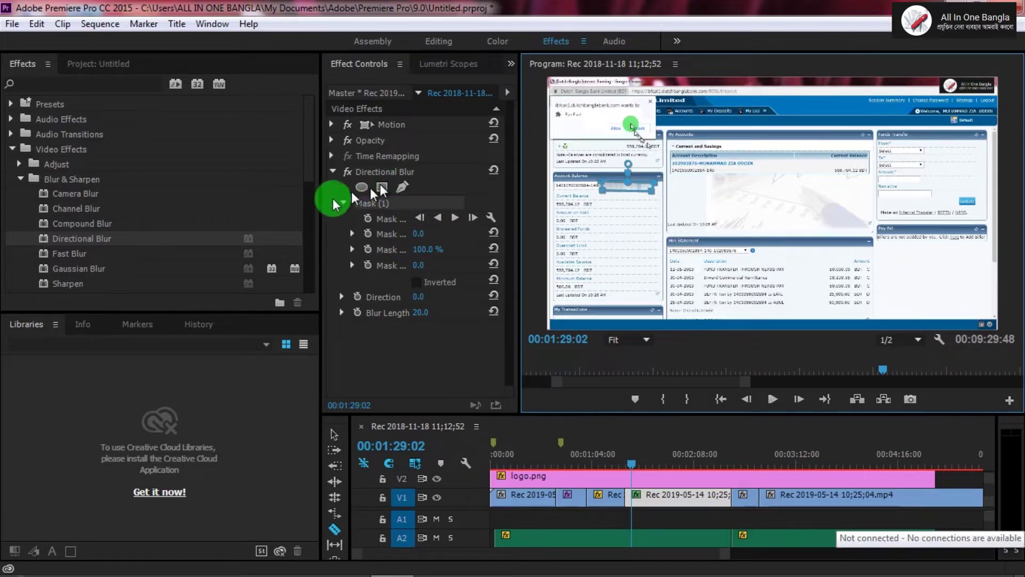
Apply another Directional Blur to V1 and shape a second mask over the mini-statement
drag(96, 242, 669, 500)
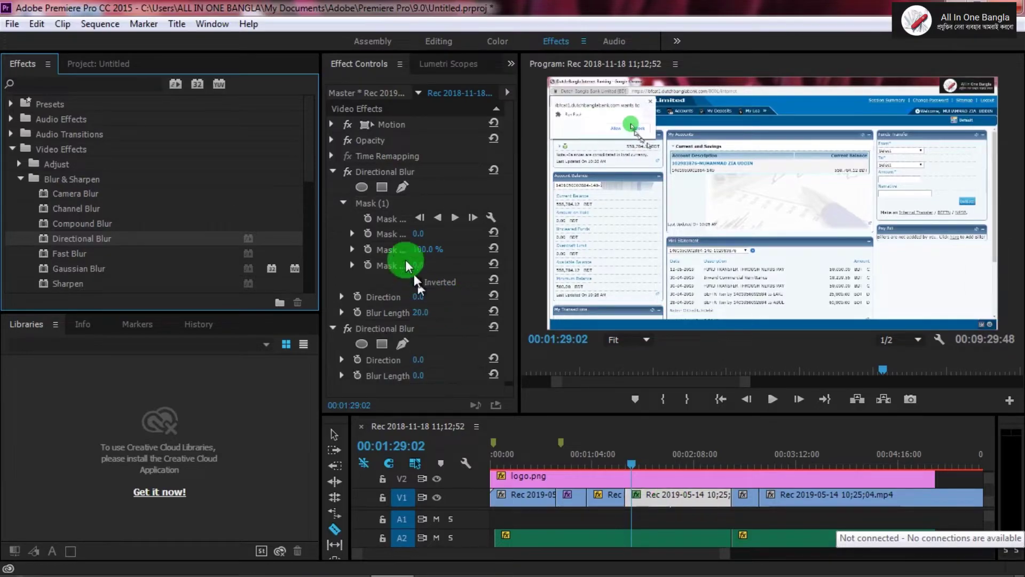
click(381, 188)
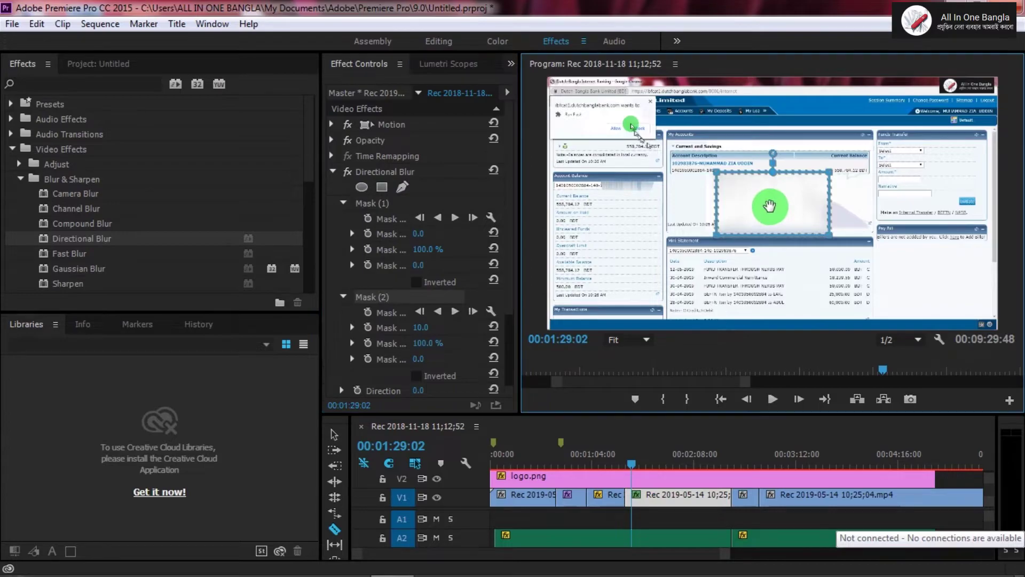
drag(769, 205, 768, 284)
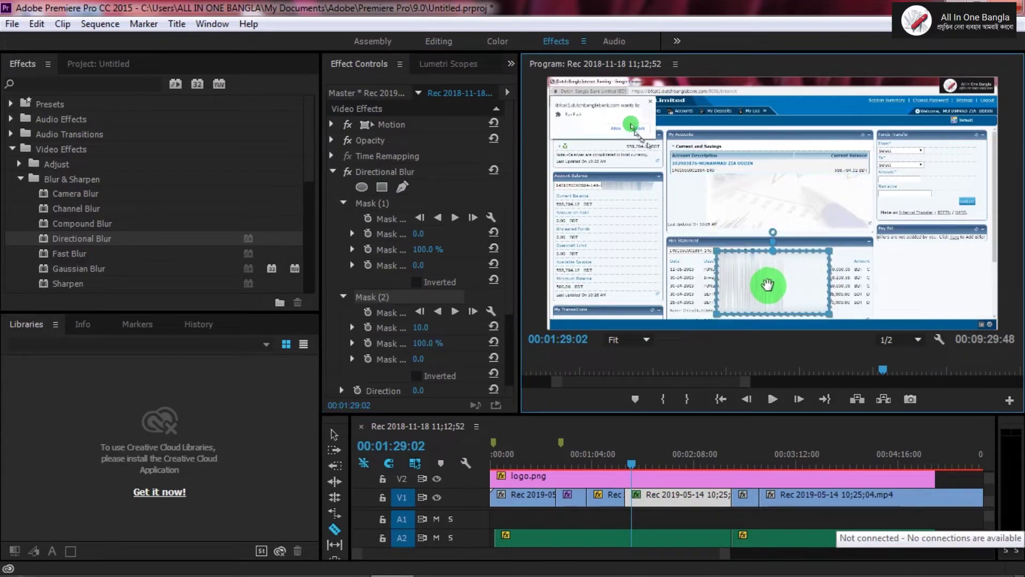
mouse_move(717, 316)
mouse_down()
mouse_move(830, 317)
mouse_move(782, 260)
mouse_up()
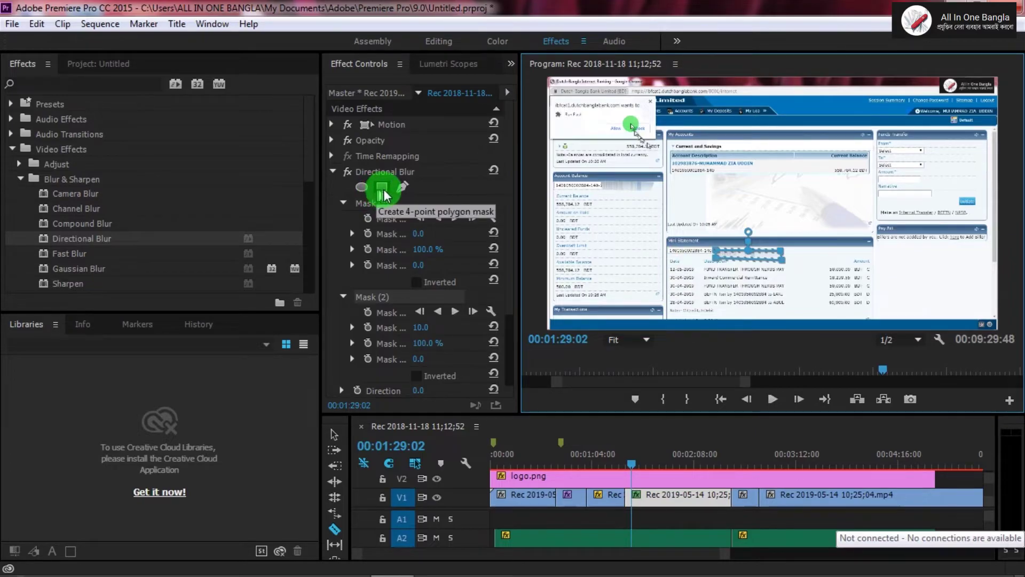
click(80, 244)
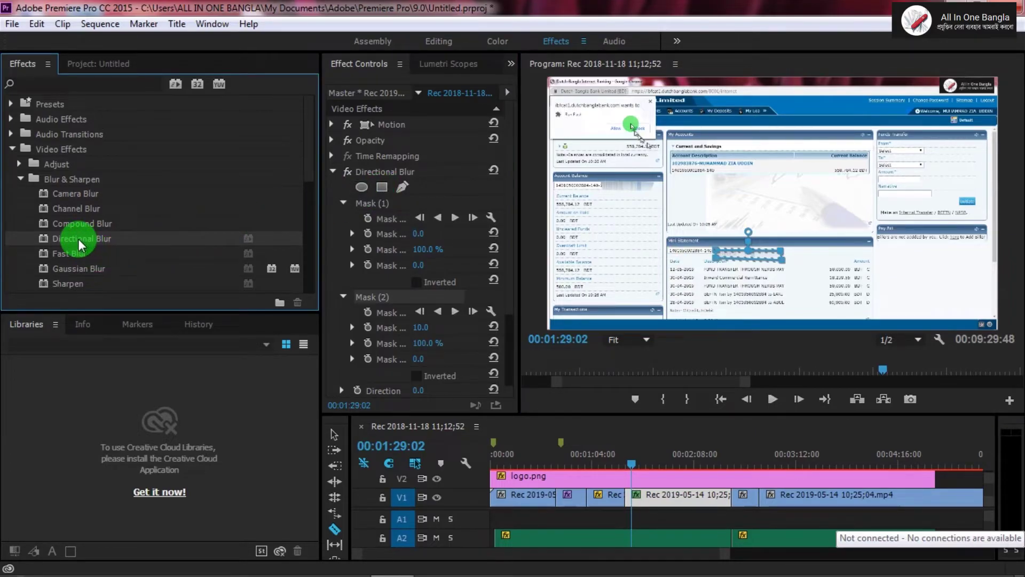
Apply Directional Blur to the short V1 clip with a mask nudged over the accounts box
drag(80, 246, 600, 371)
drag(722, 469, 751, 510)
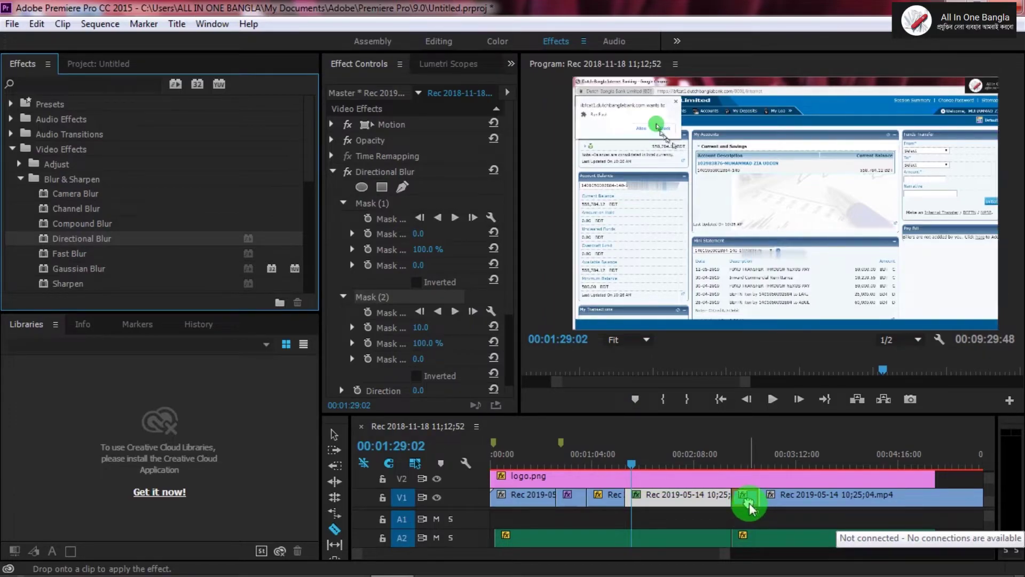
drag(748, 502, 748, 505)
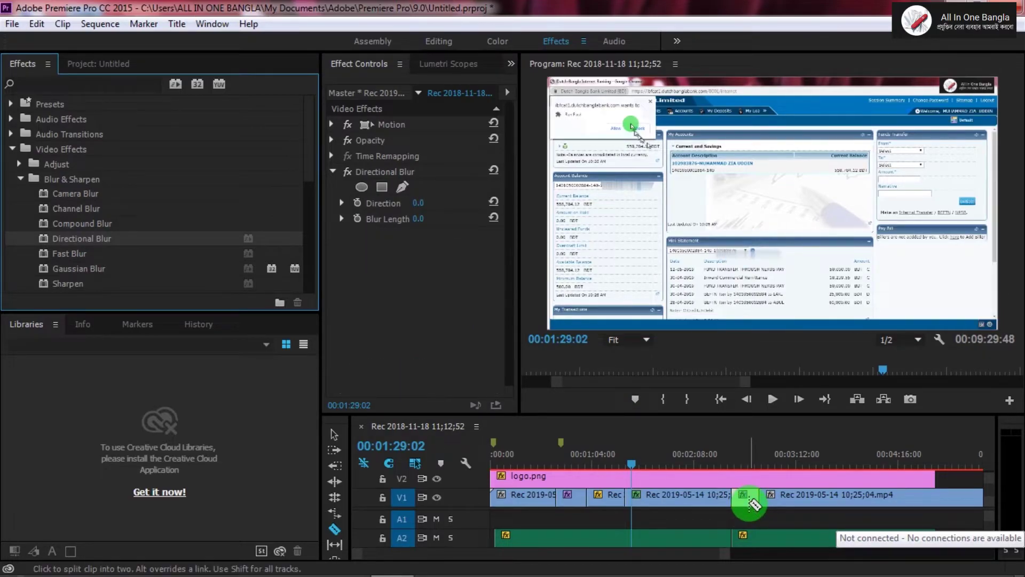
click(381, 188)
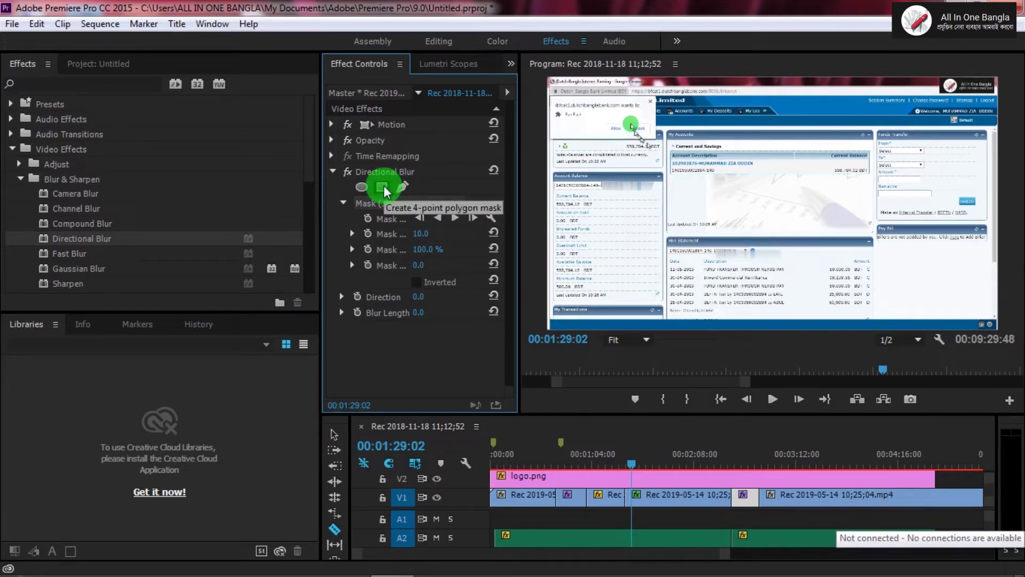
drag(634, 468, 744, 480)
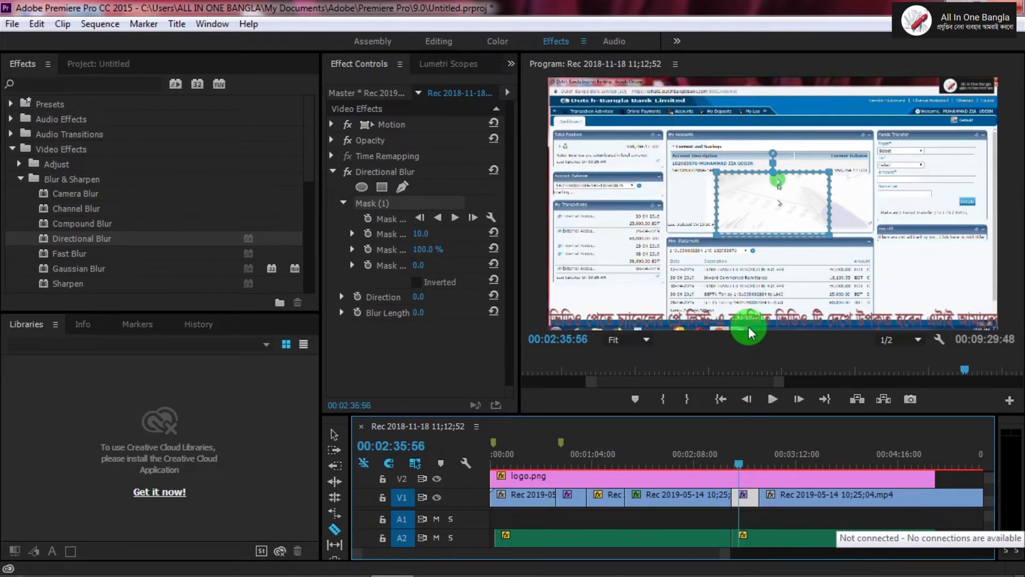
drag(769, 203, 759, 203)
drag(739, 464, 717, 463)
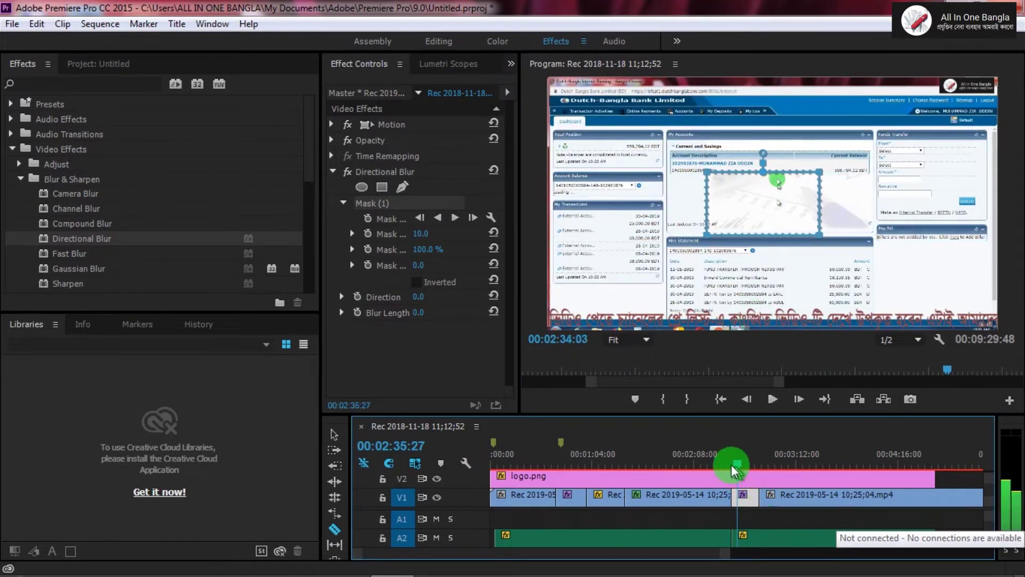
Add two more masks, flattening the third into a strip over the account description
click(382, 188)
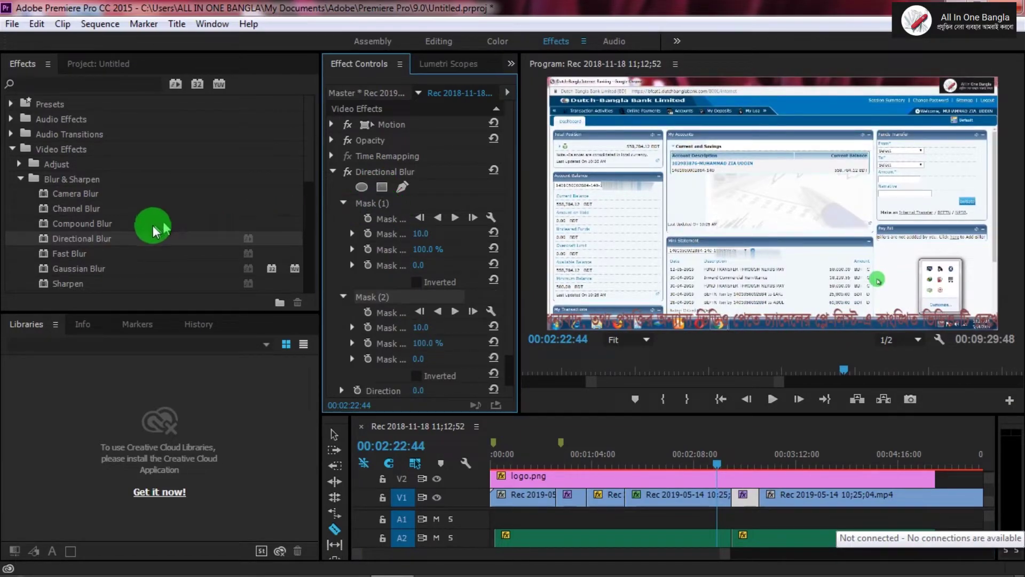
drag(83, 238, 704, 504)
click(382, 187)
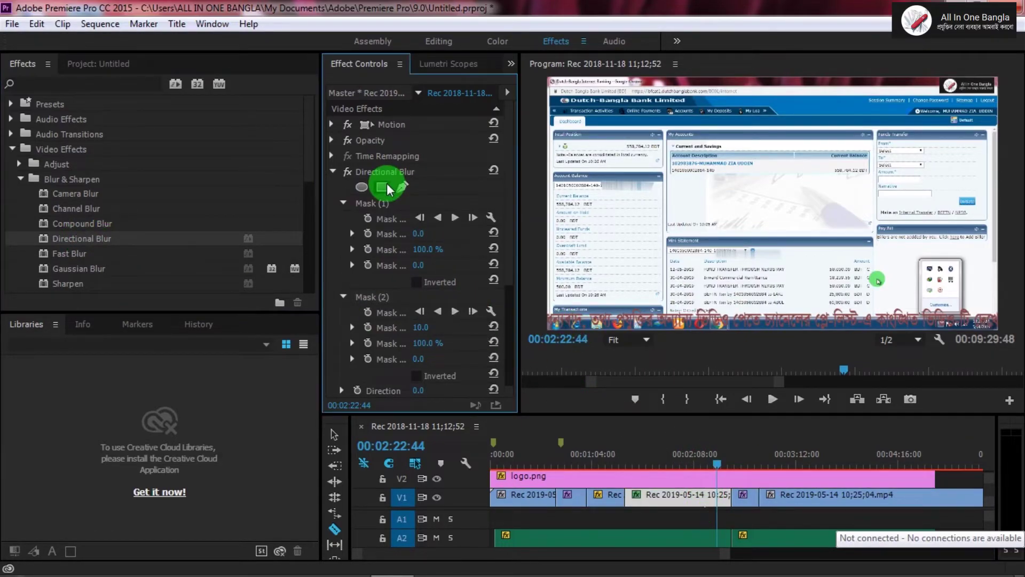
mouse_move(718, 202)
mouse_down()
mouse_move(692, 193)
mouse_move(674, 166)
mouse_up()
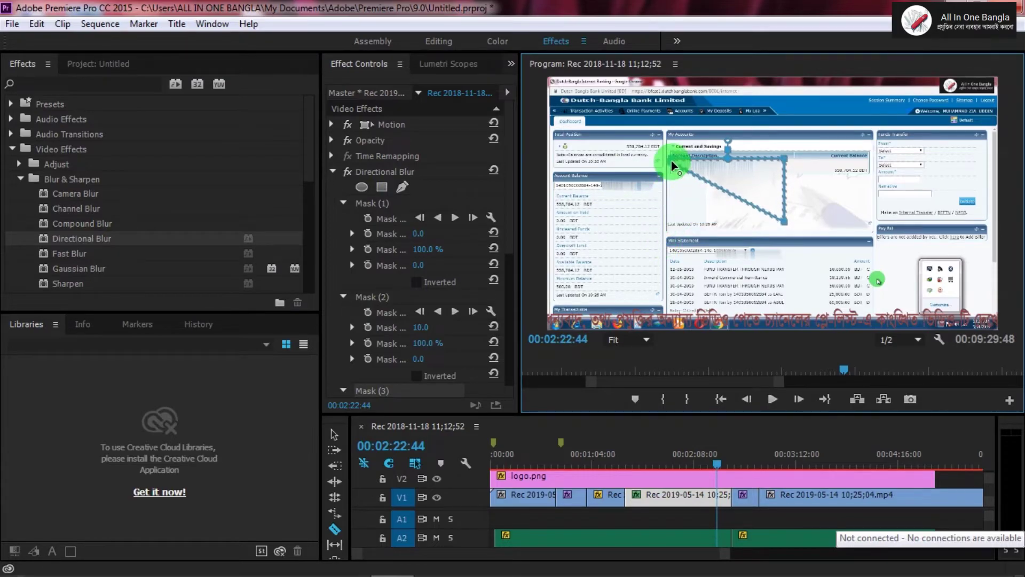
drag(784, 222, 747, 160)
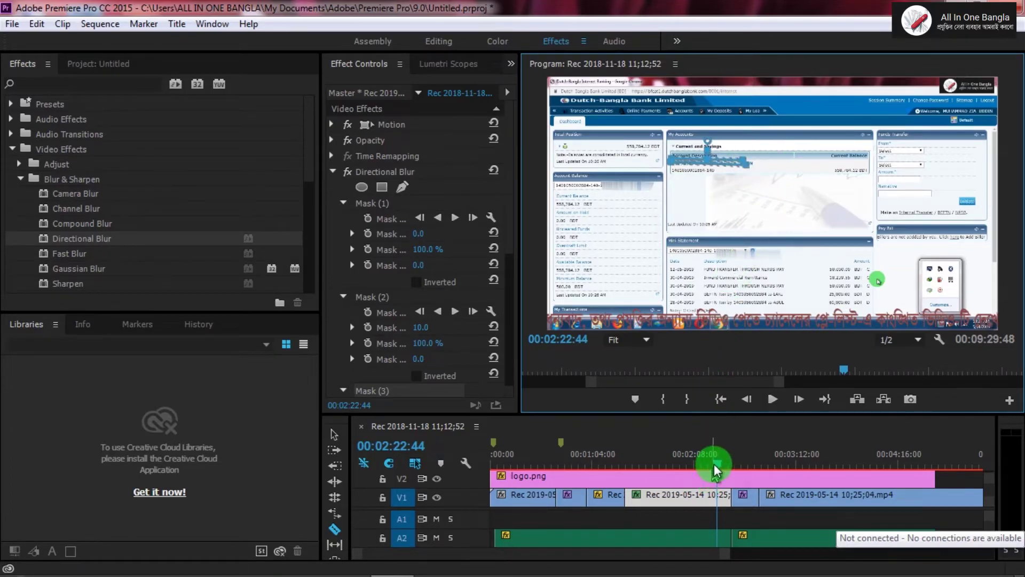
drag(717, 470, 728, 471)
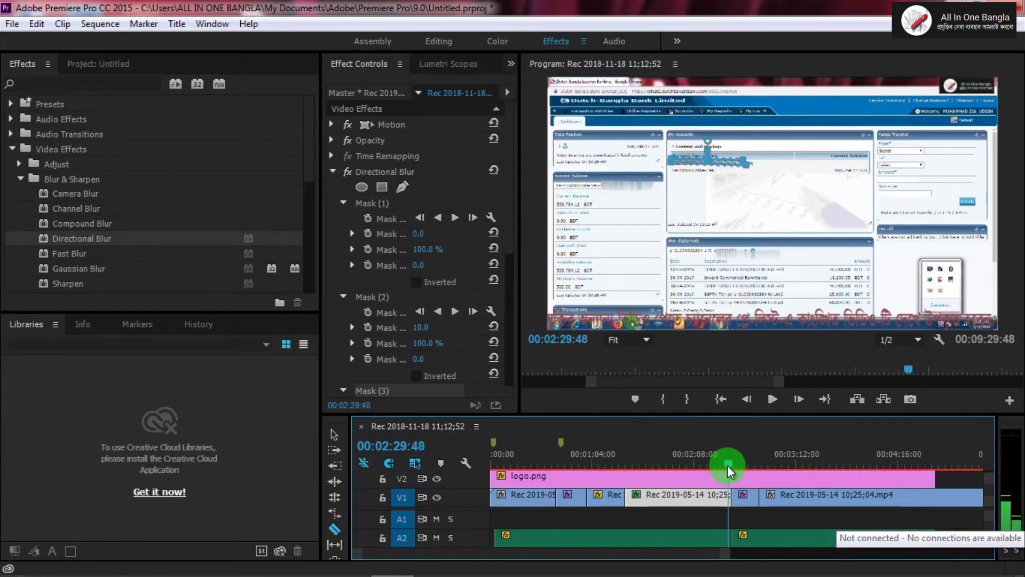
mouse_move(728, 470)
mouse_down()
mouse_move(757, 467)
mouse_move(730, 474)
mouse_move(740, 471)
mouse_up()
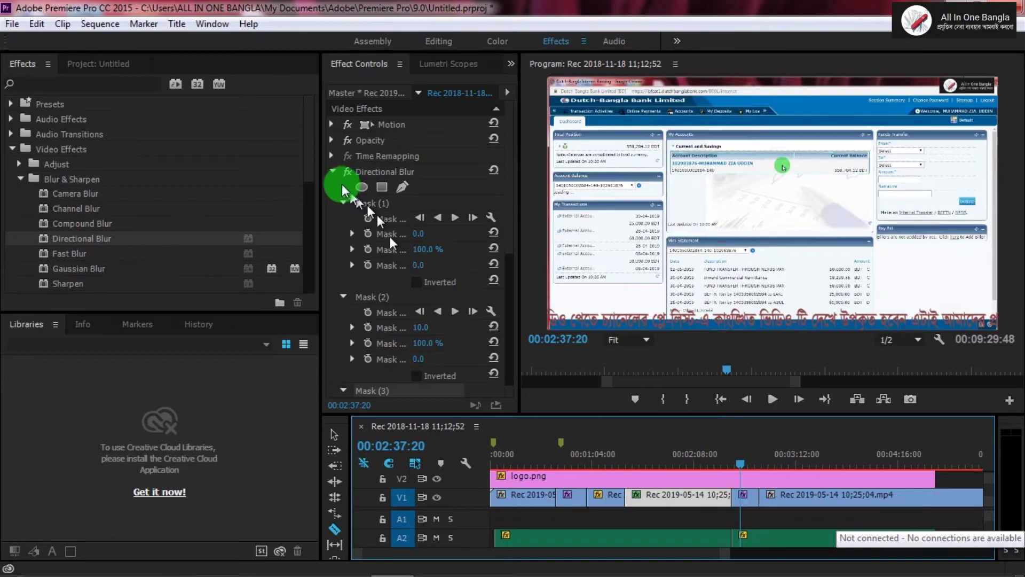
Drop Directional Blur on the V1 clip at 00:02:37:20, add a rectangle mask, set Mask (2) feather 0
click(79, 240)
drag(85, 238, 737, 491)
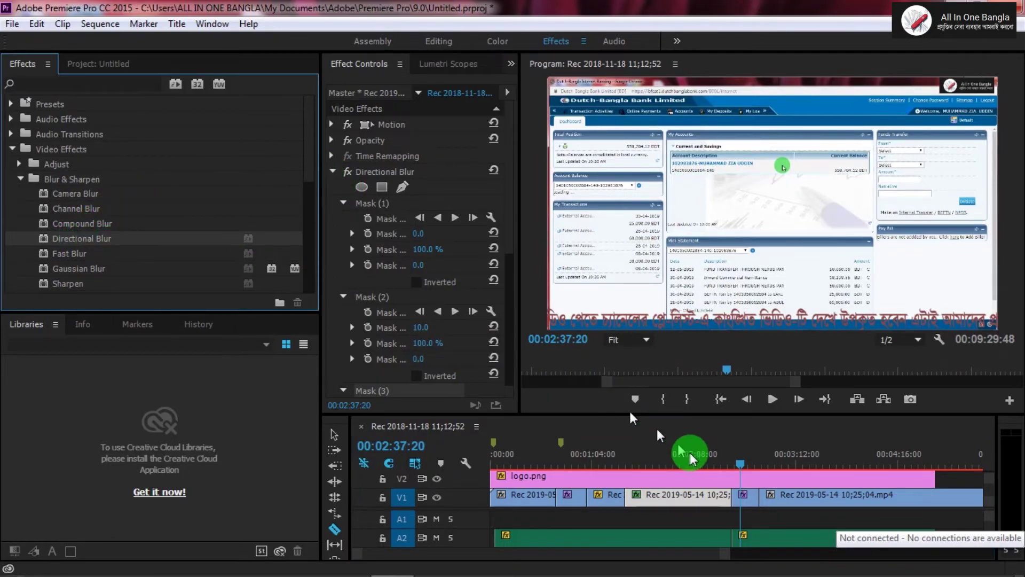
drag(743, 498, 743, 497)
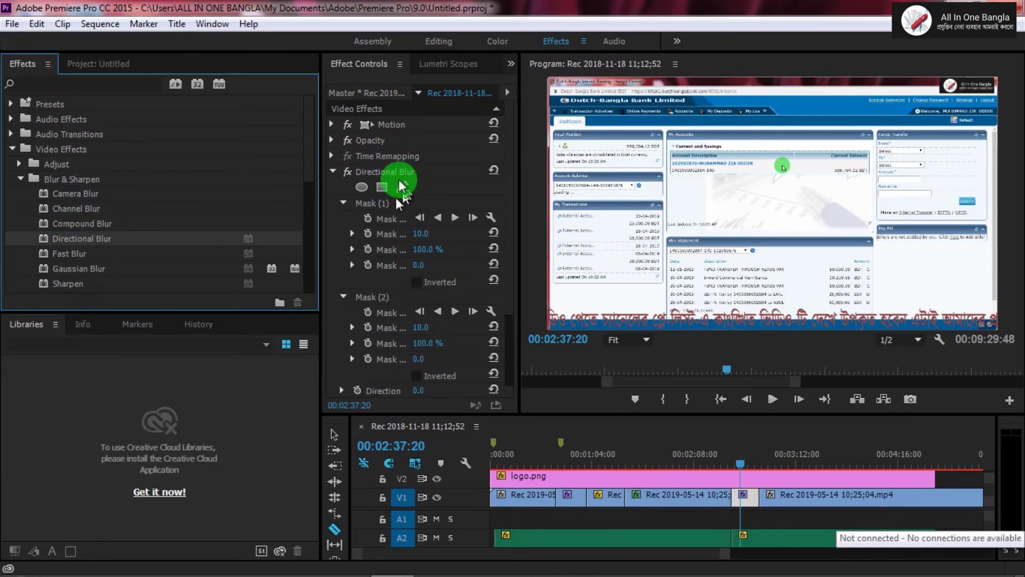
click(383, 188)
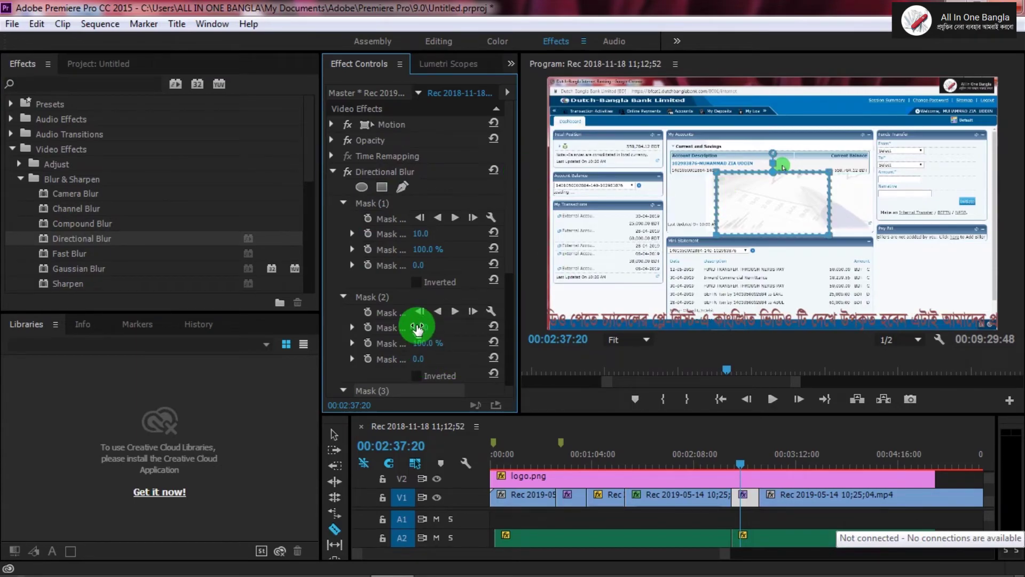
click(420, 328)
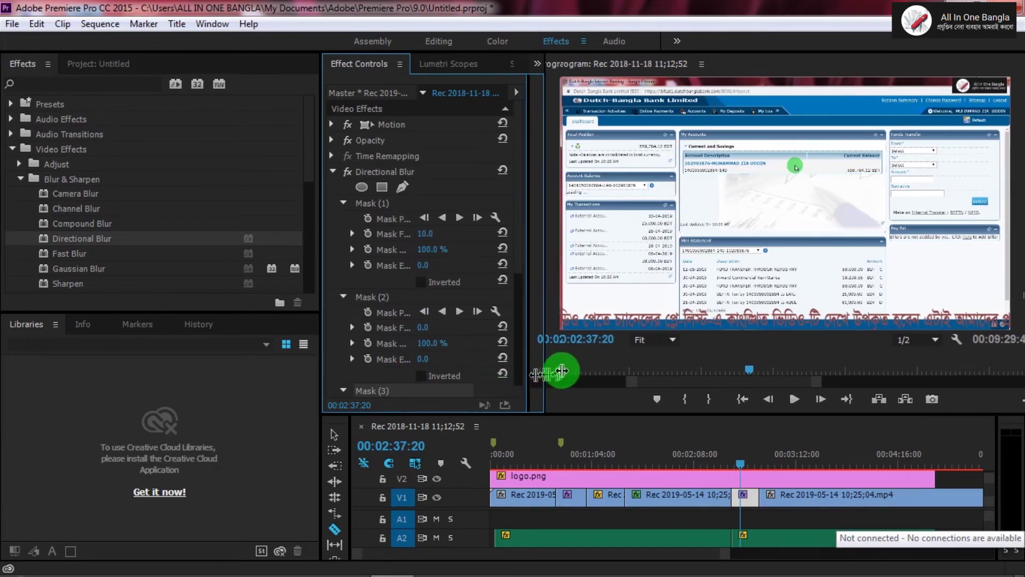
Widen the panel, try Blur Length 20 on the lower blur, then undo both Blur Length and Direction edits
drag(519, 376, 561, 320)
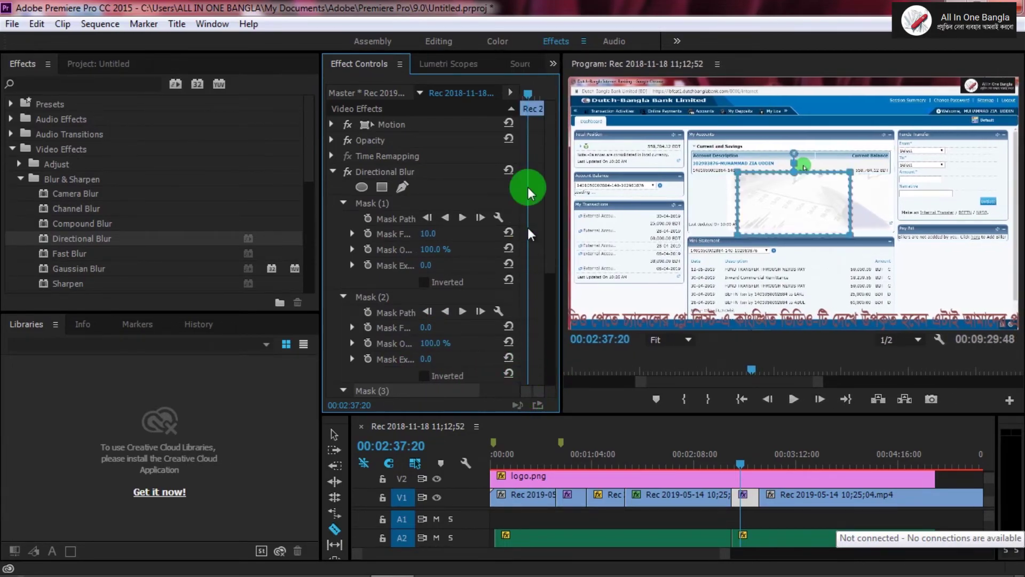
drag(550, 193, 563, 323)
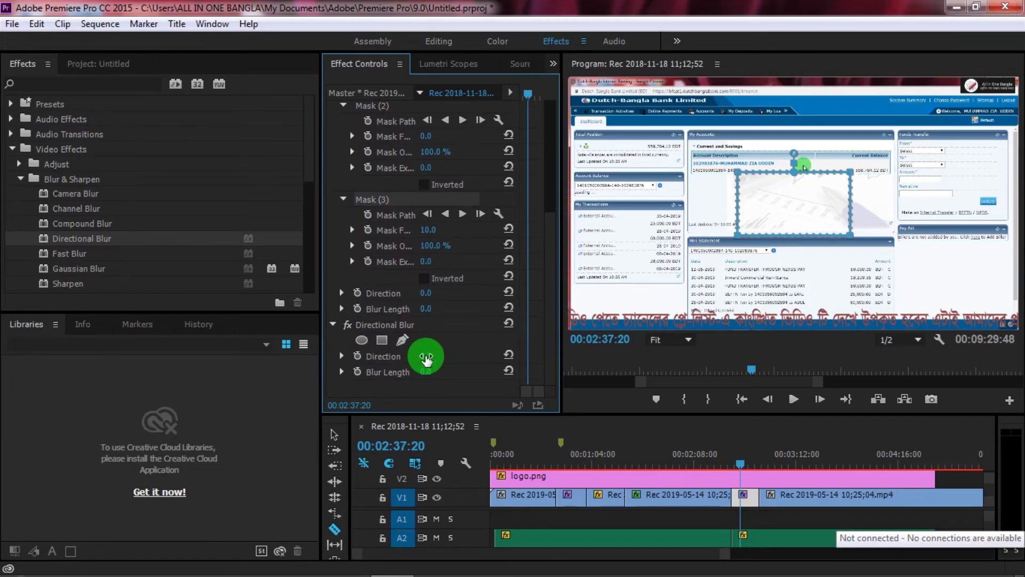
click(427, 373)
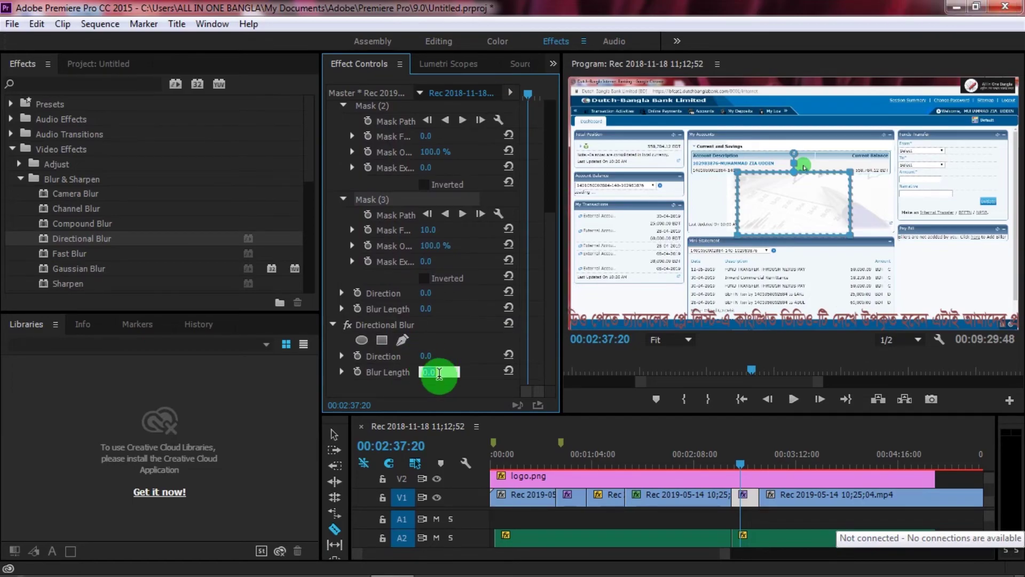
text(20)
key(Return)
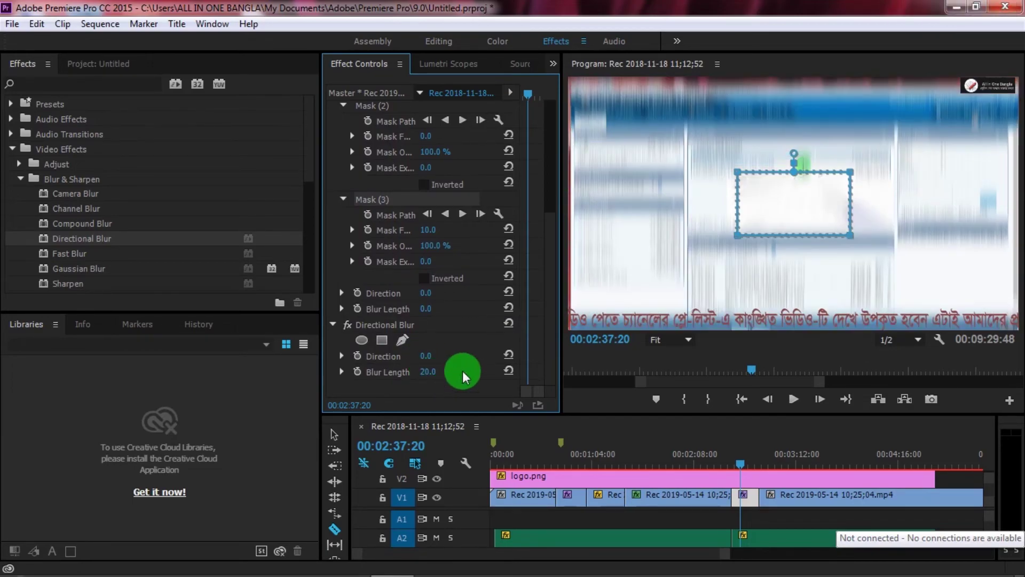
key(ctrl+z)
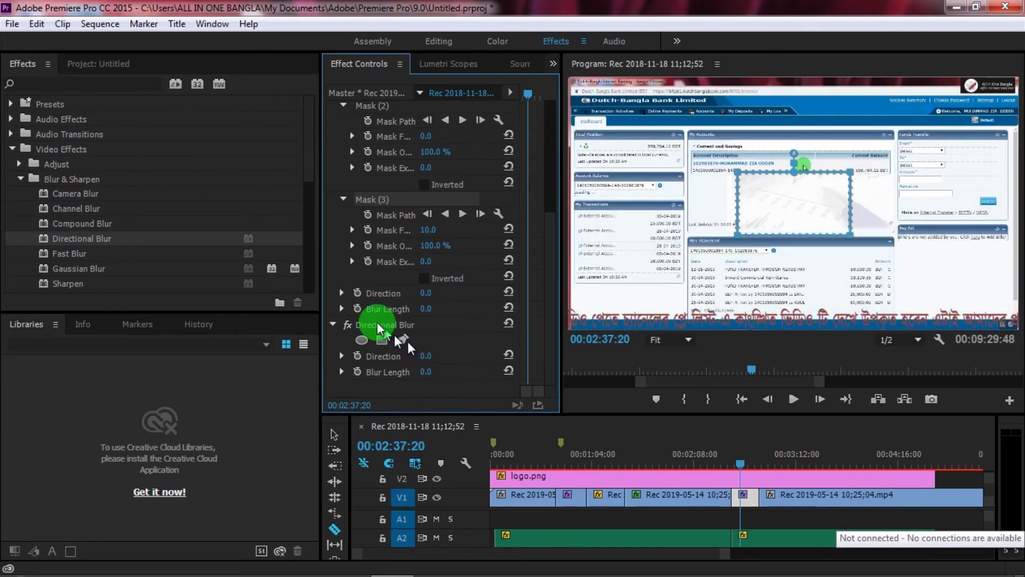
click(425, 356)
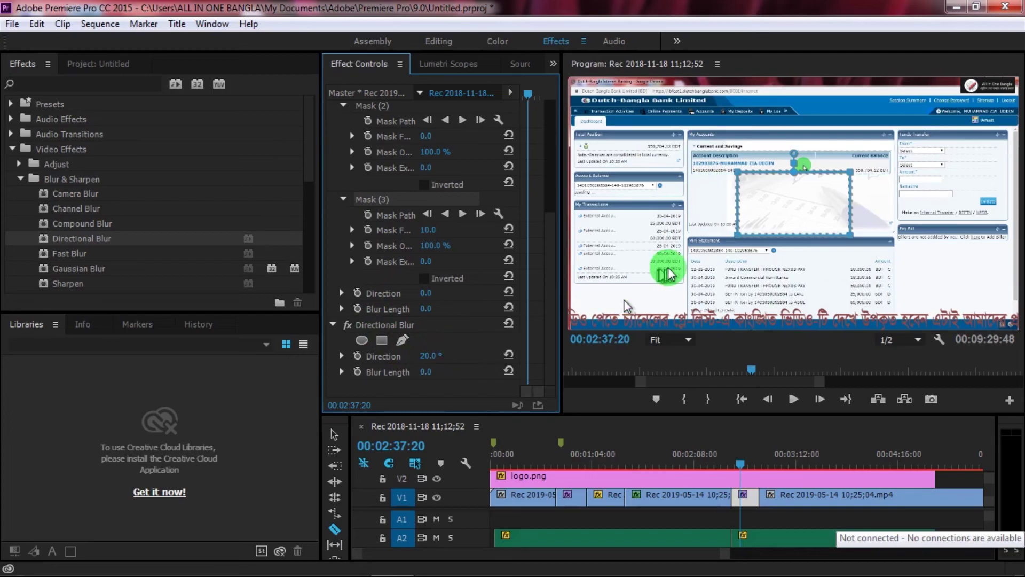
key(ctrl+z)
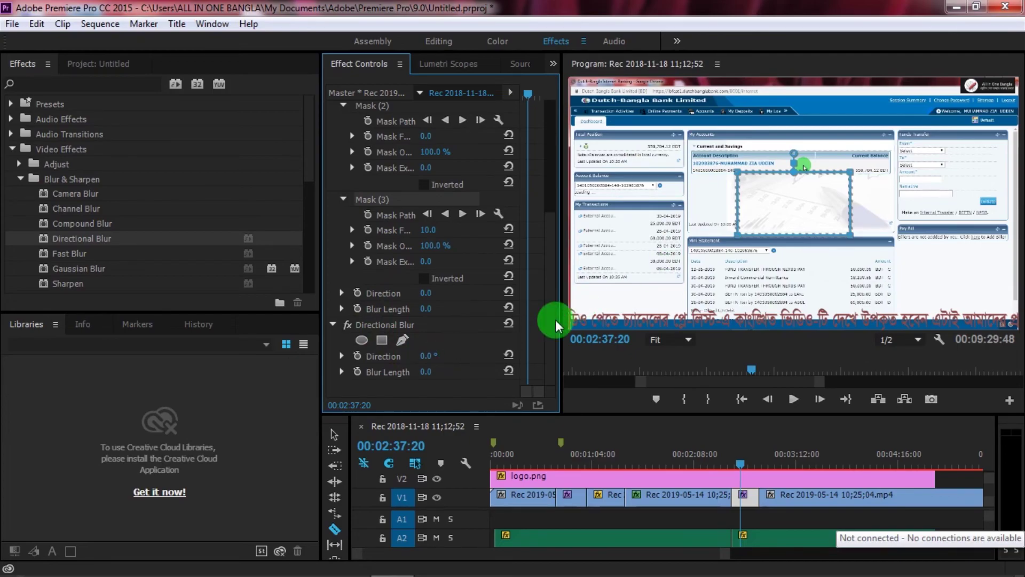